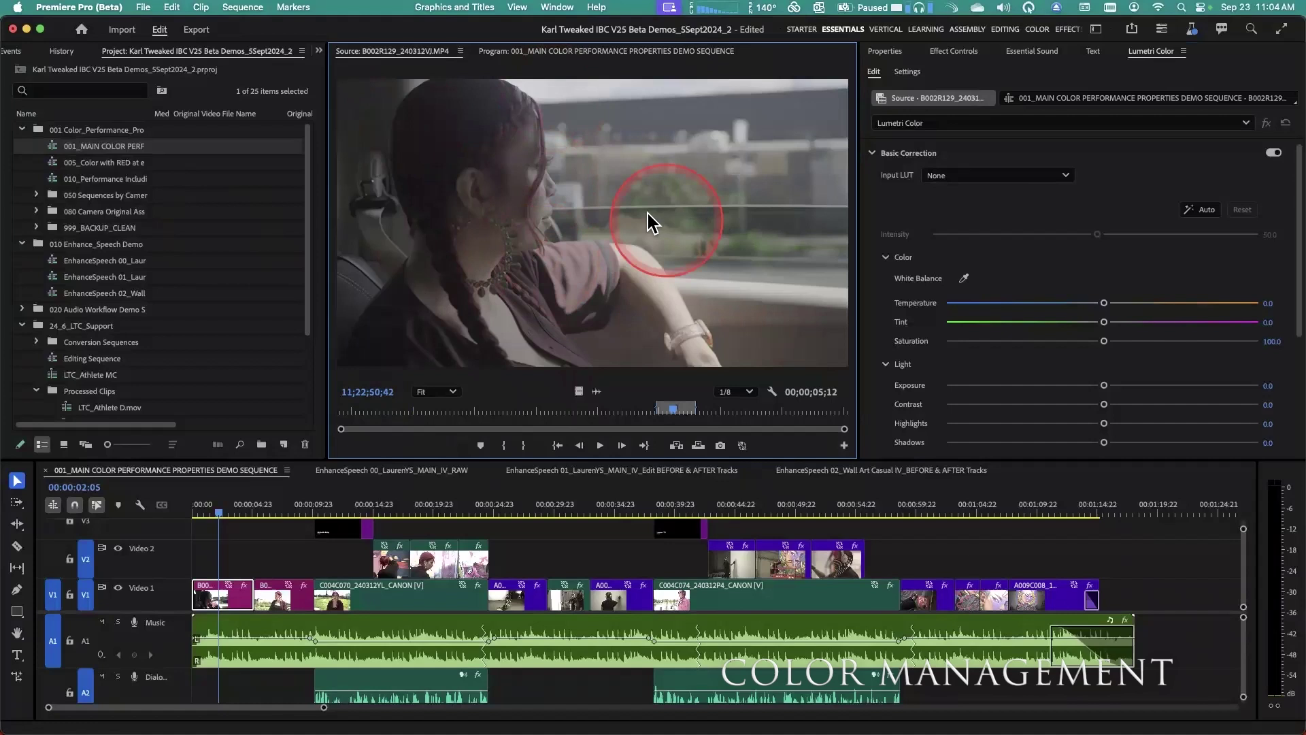
- Switch the viewer to the Program monitor to show the demo sequence at 00:00:02:05
click(498, 53)
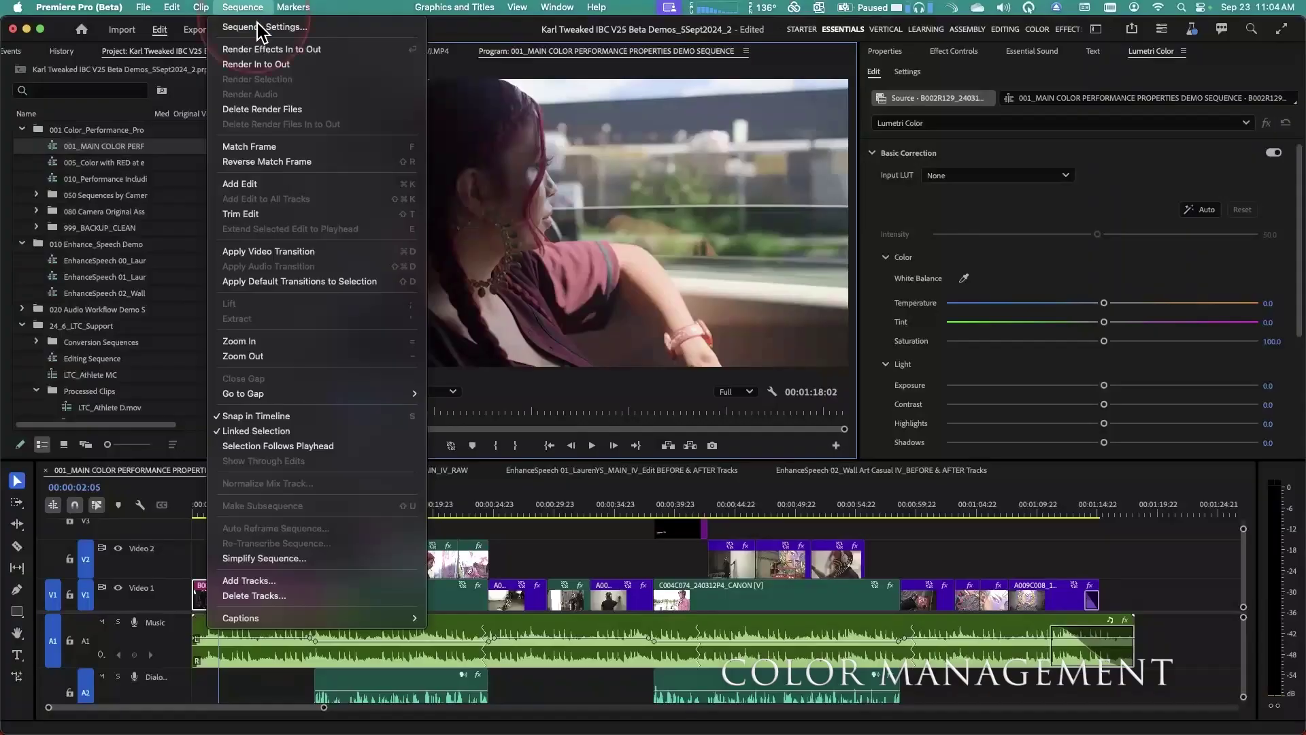
- In Sequence Settings > Color Management, keep Color Setup at Direct Rec. 709 (SDR)
click(258, 27)
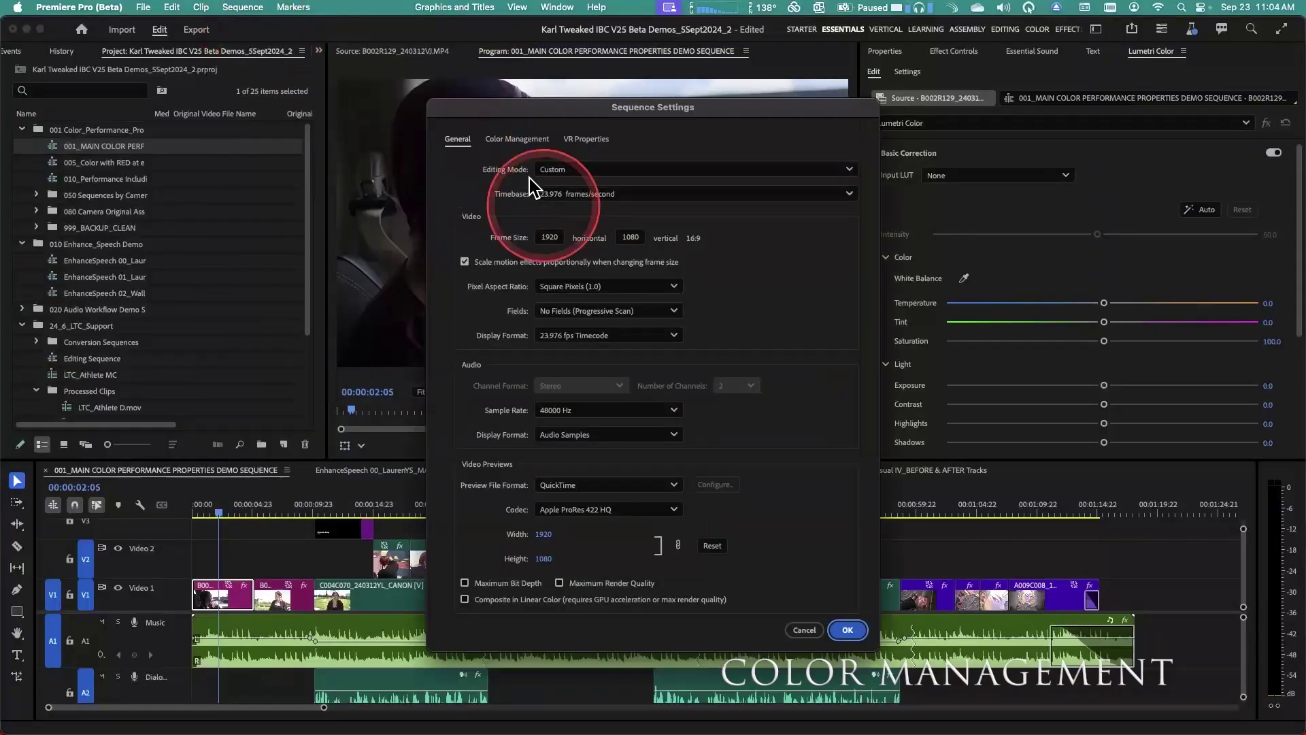
click(506, 141)
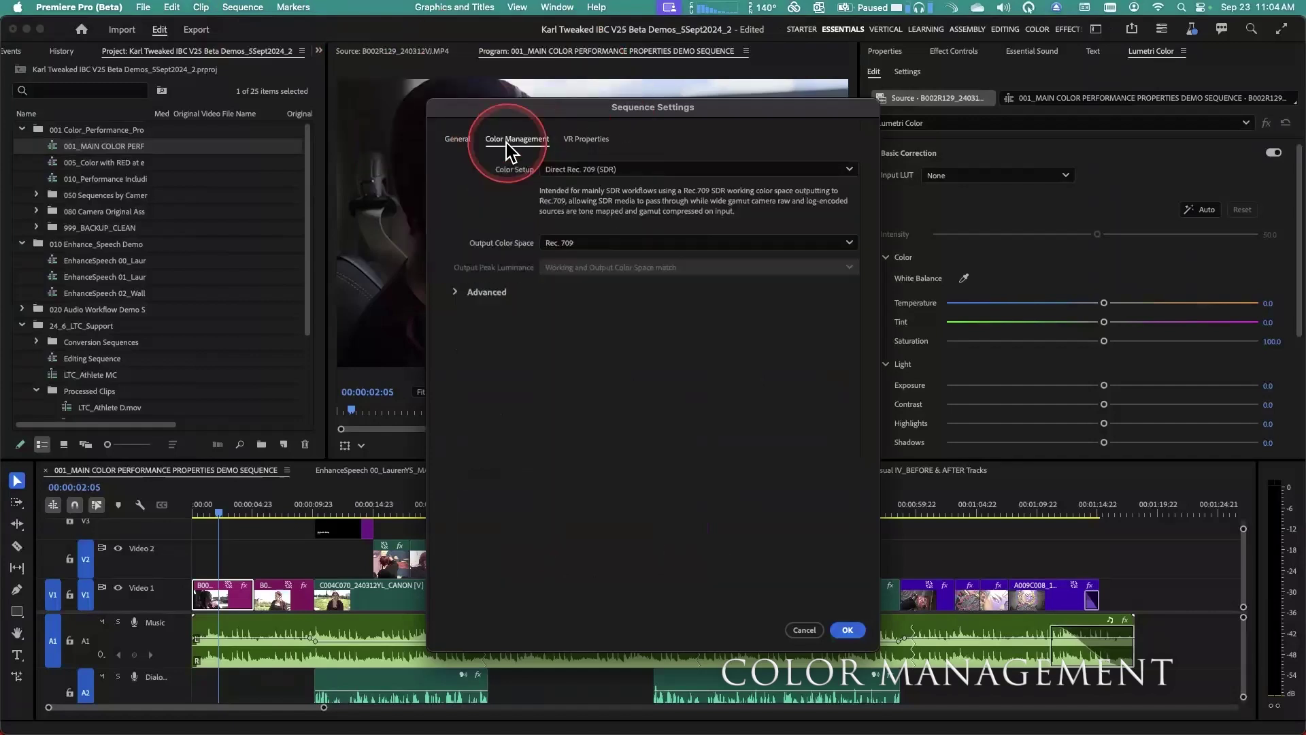
click(577, 170)
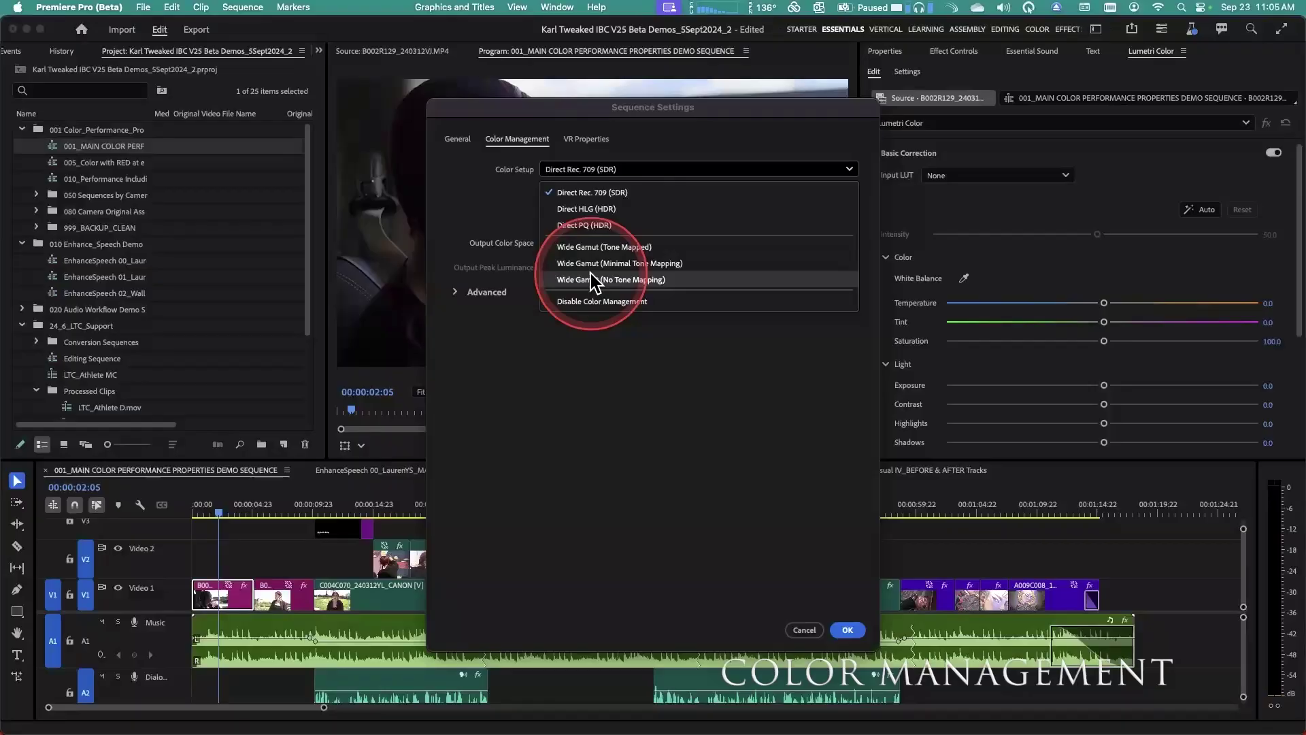
click(744, 567)
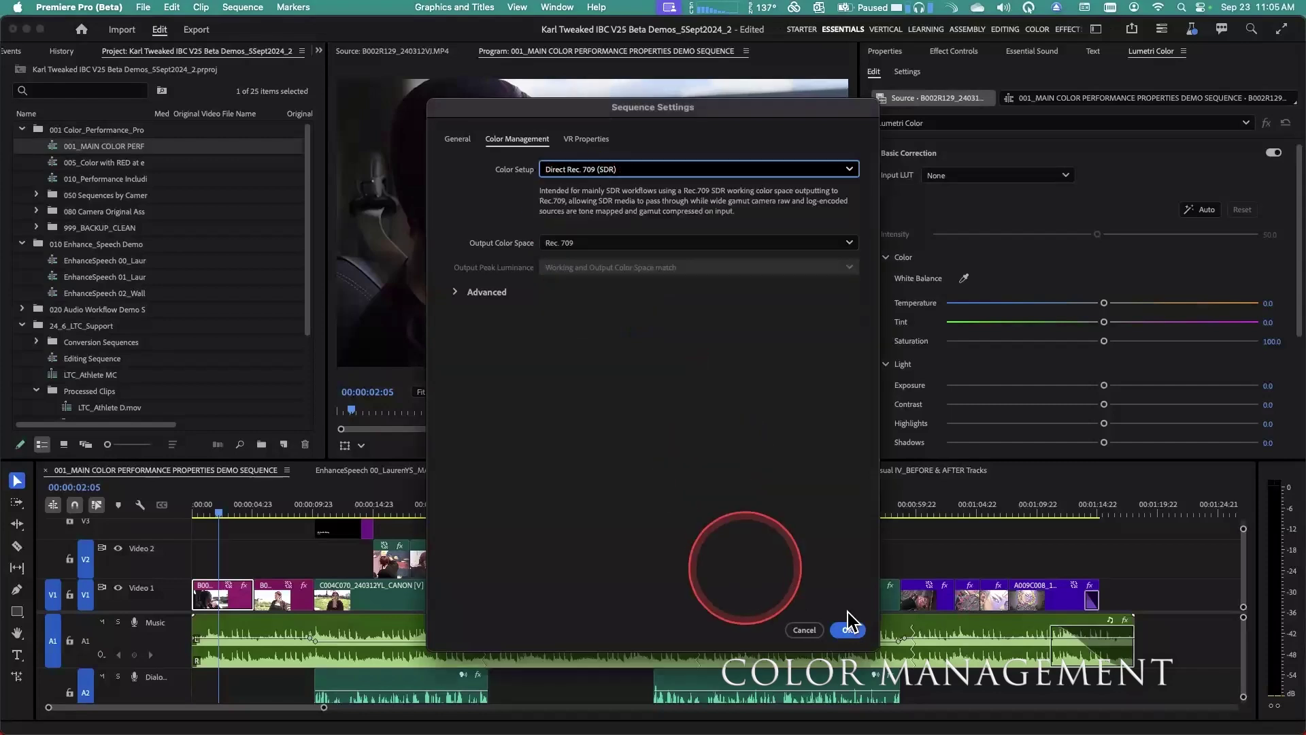
- Close Sequence Settings and lower the first V1 clip's Lumetri Exposure to -1.6
click(852, 628)
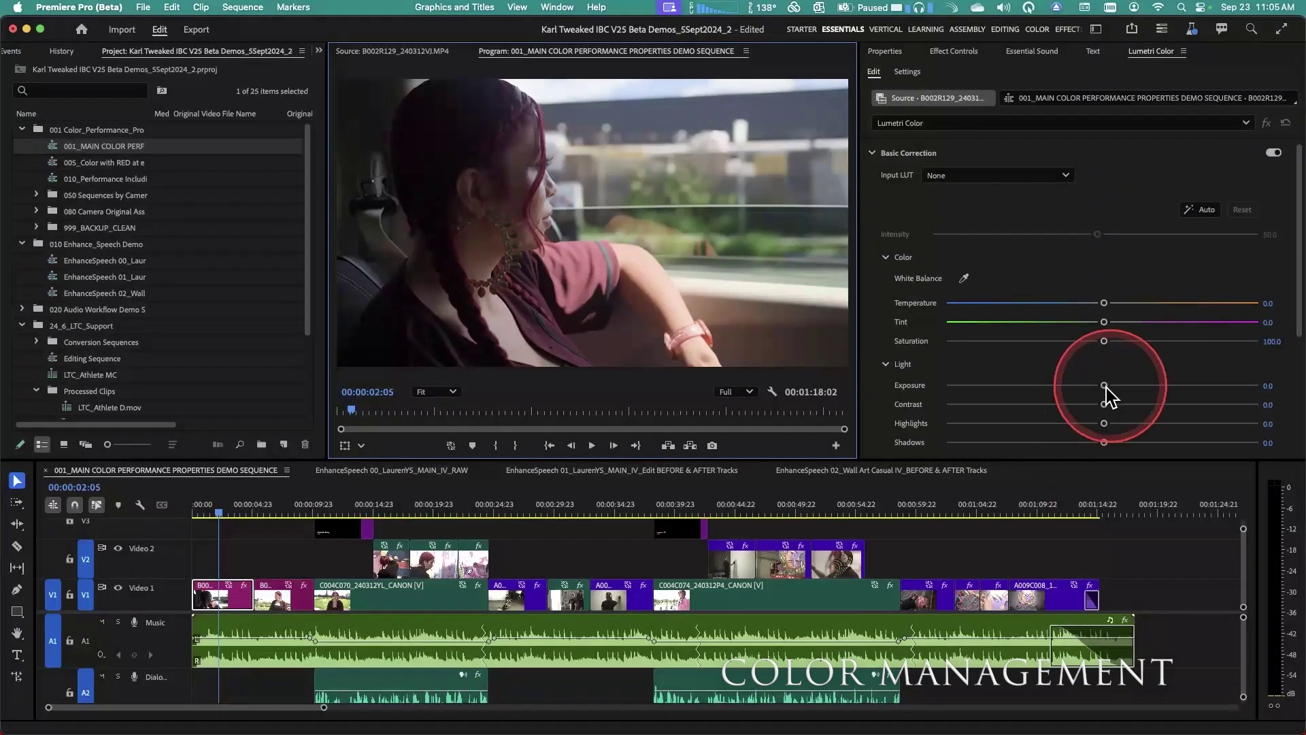
mouse_move(1105, 386)
mouse_down()
mouse_move(1046, 378)
mouse_move(1109, 382)
mouse_up()
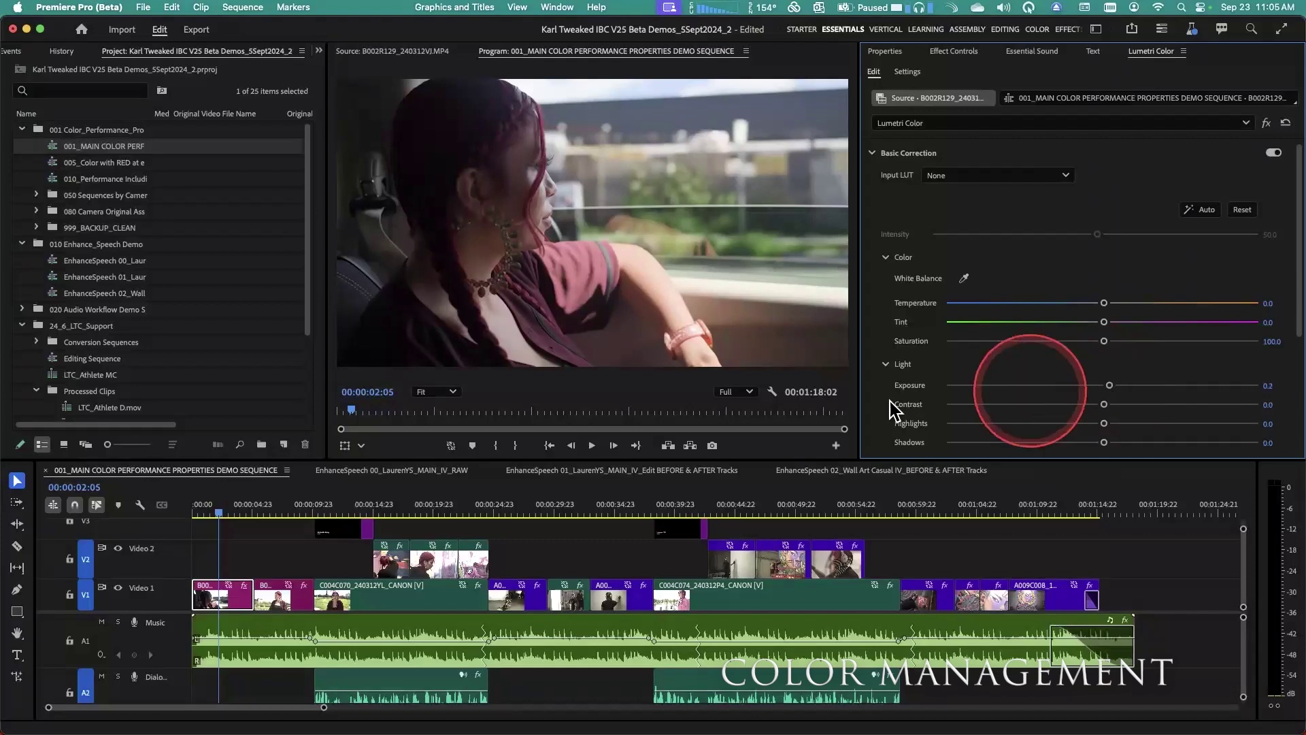
click(216, 596)
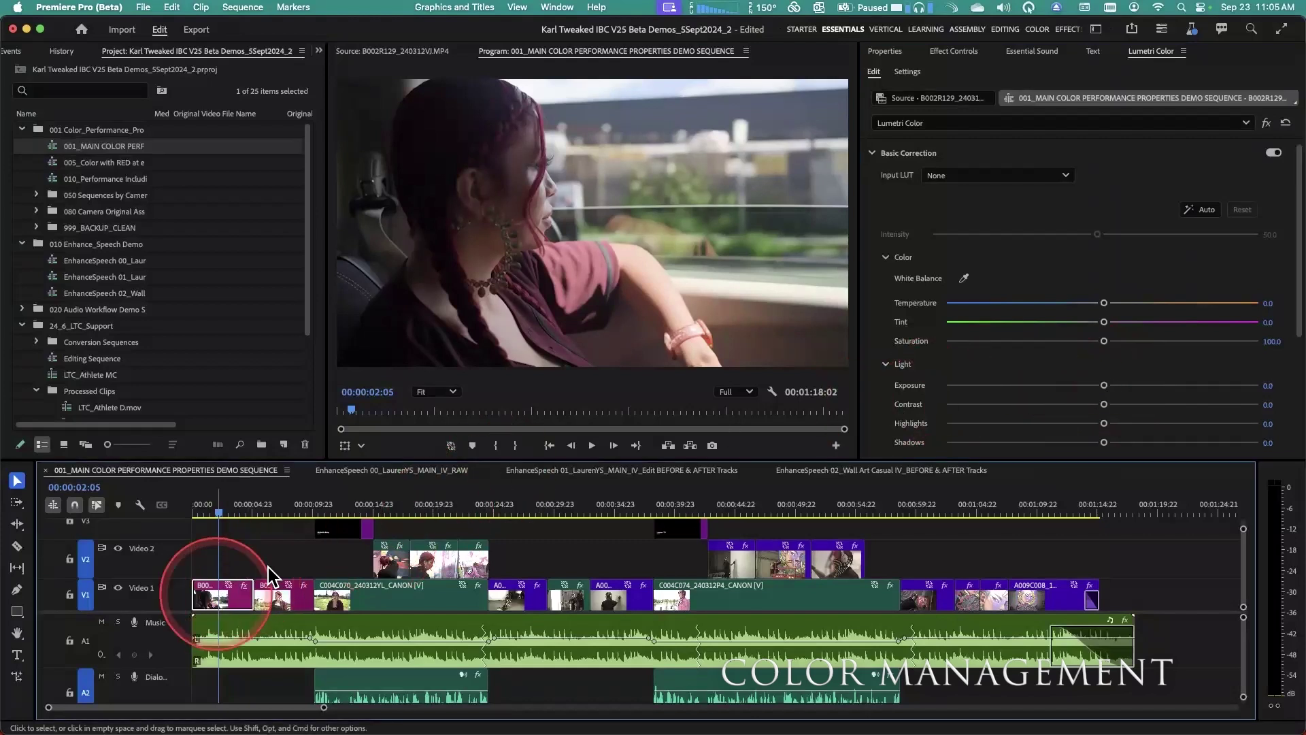
drag(1094, 387, 1051, 388)
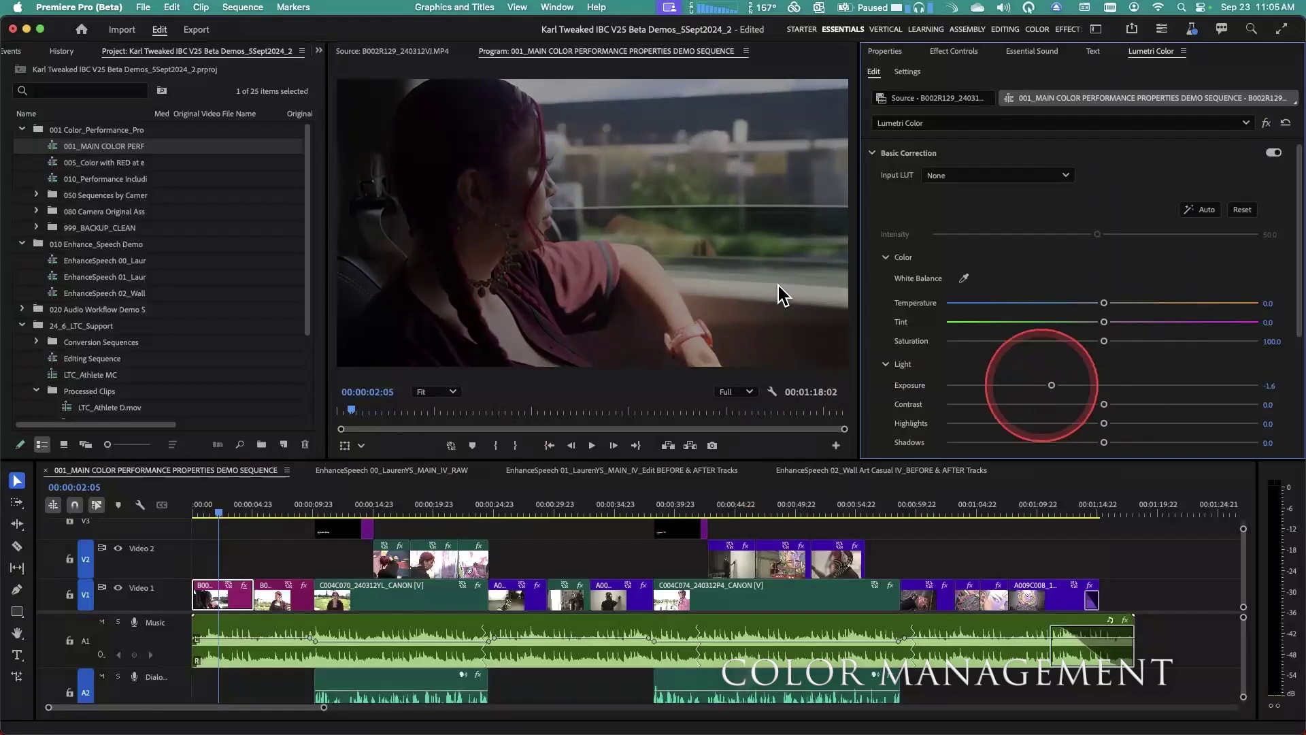
click(653, 254)
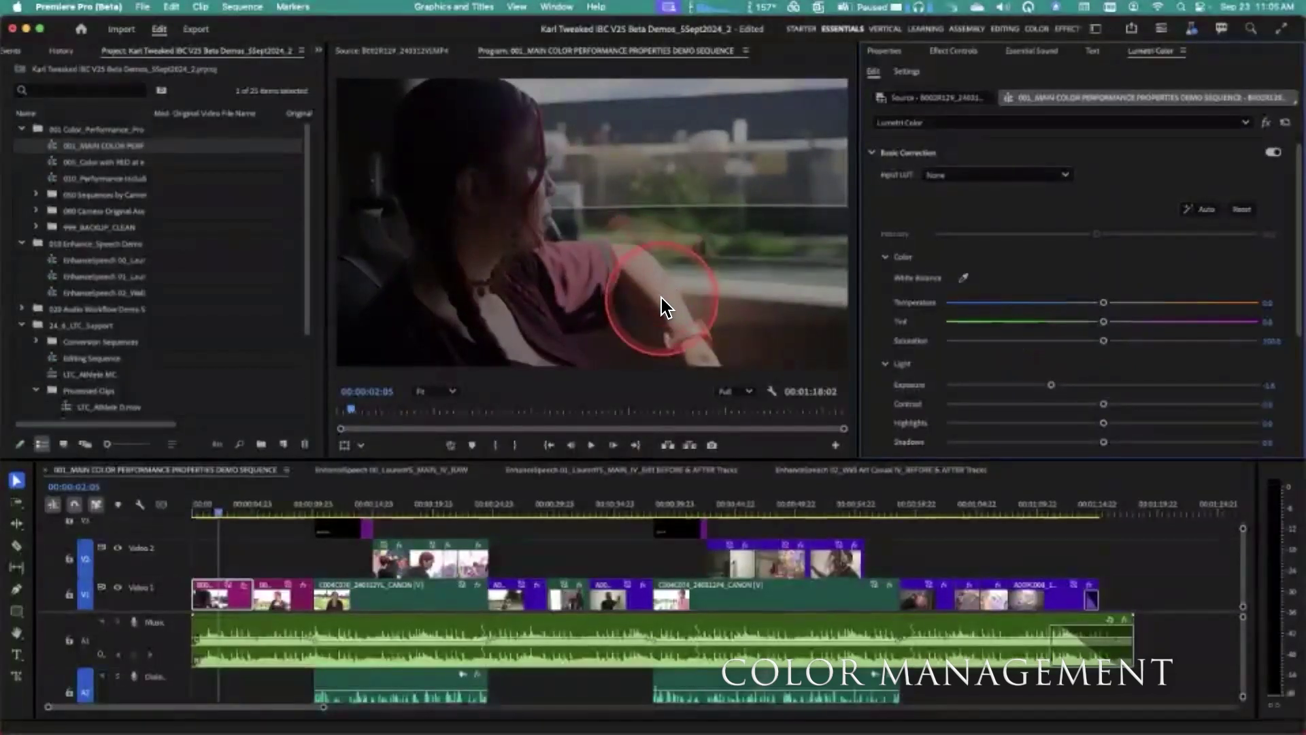
click(850, 327)
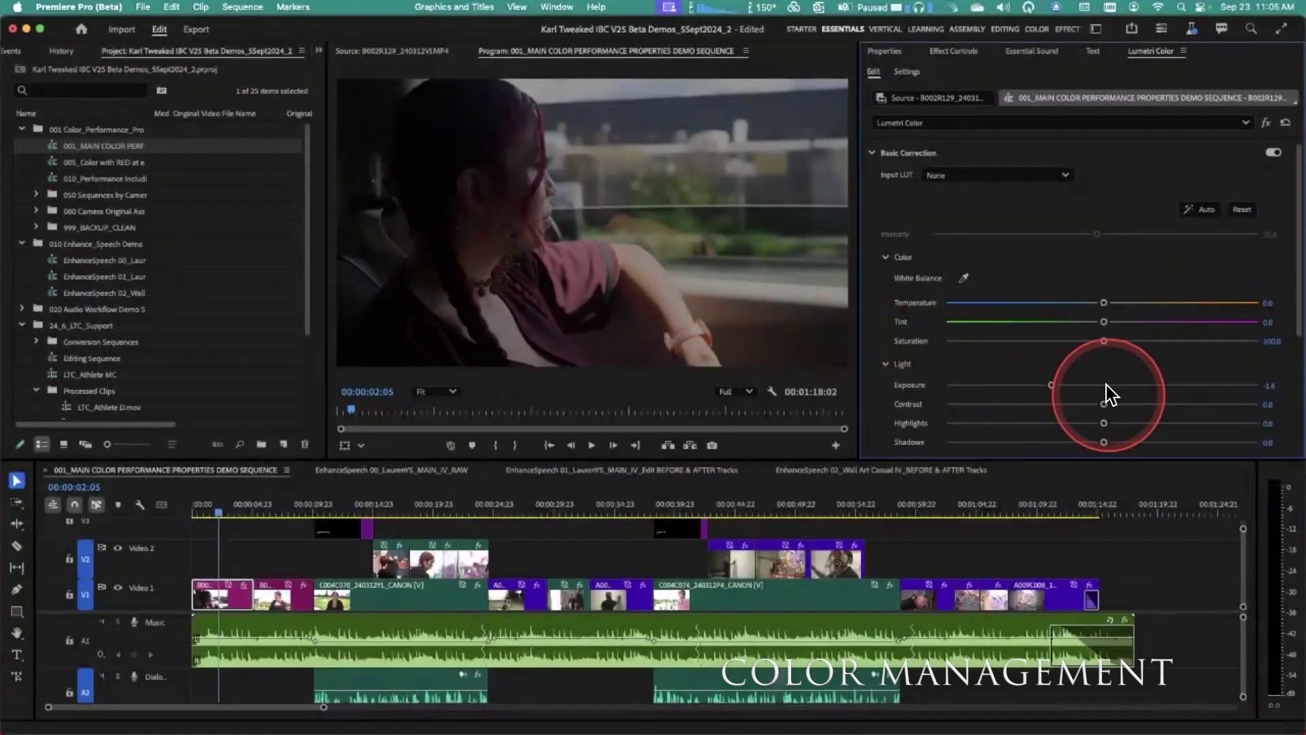
- In Lumetri Settings, set Sequence Color Setup to Wide Gamut (Tone Mapped), Rec. 709 at 100 Nits
click(908, 71)
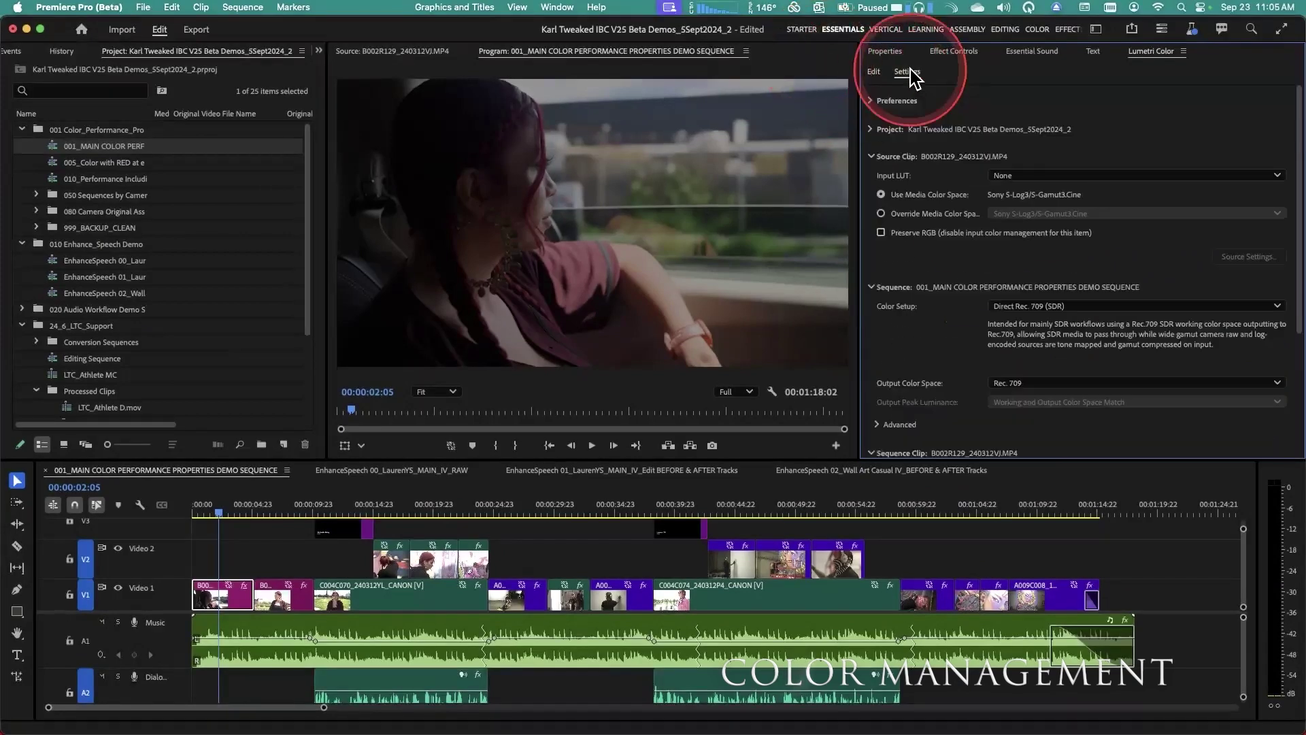
click(1007, 310)
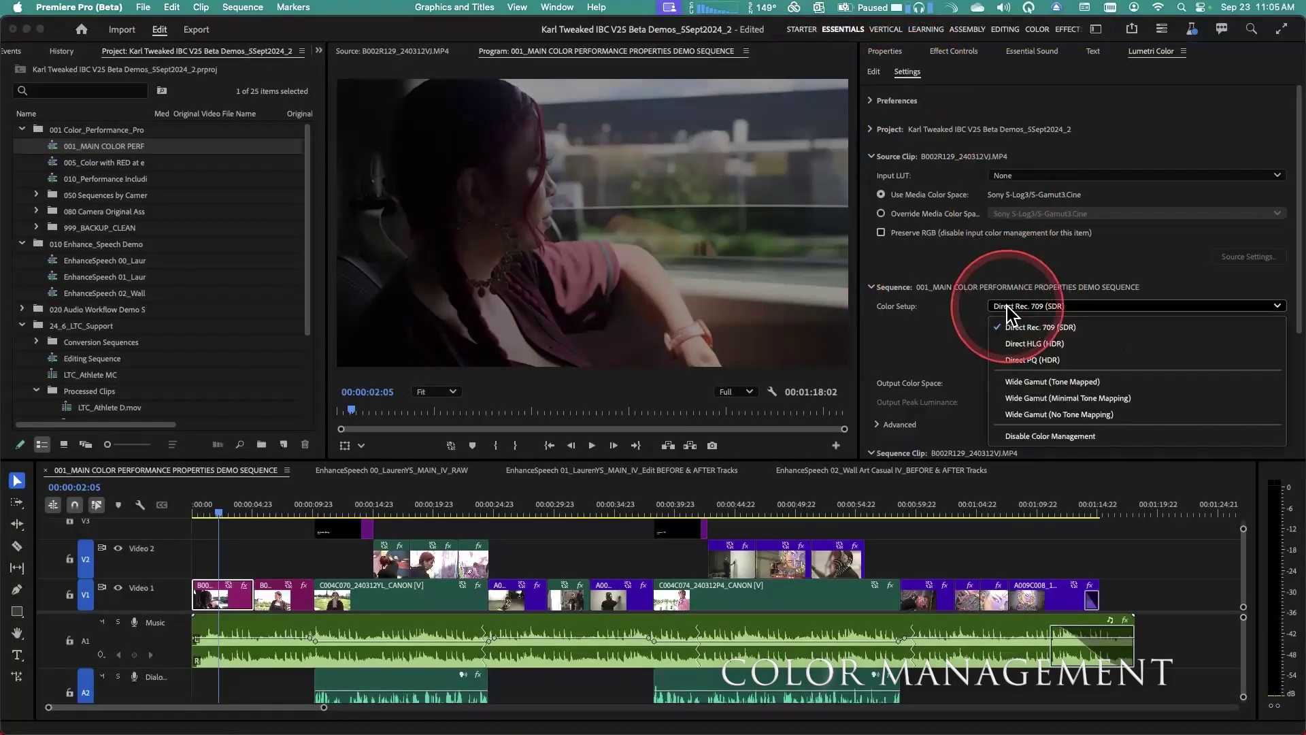
click(1028, 385)
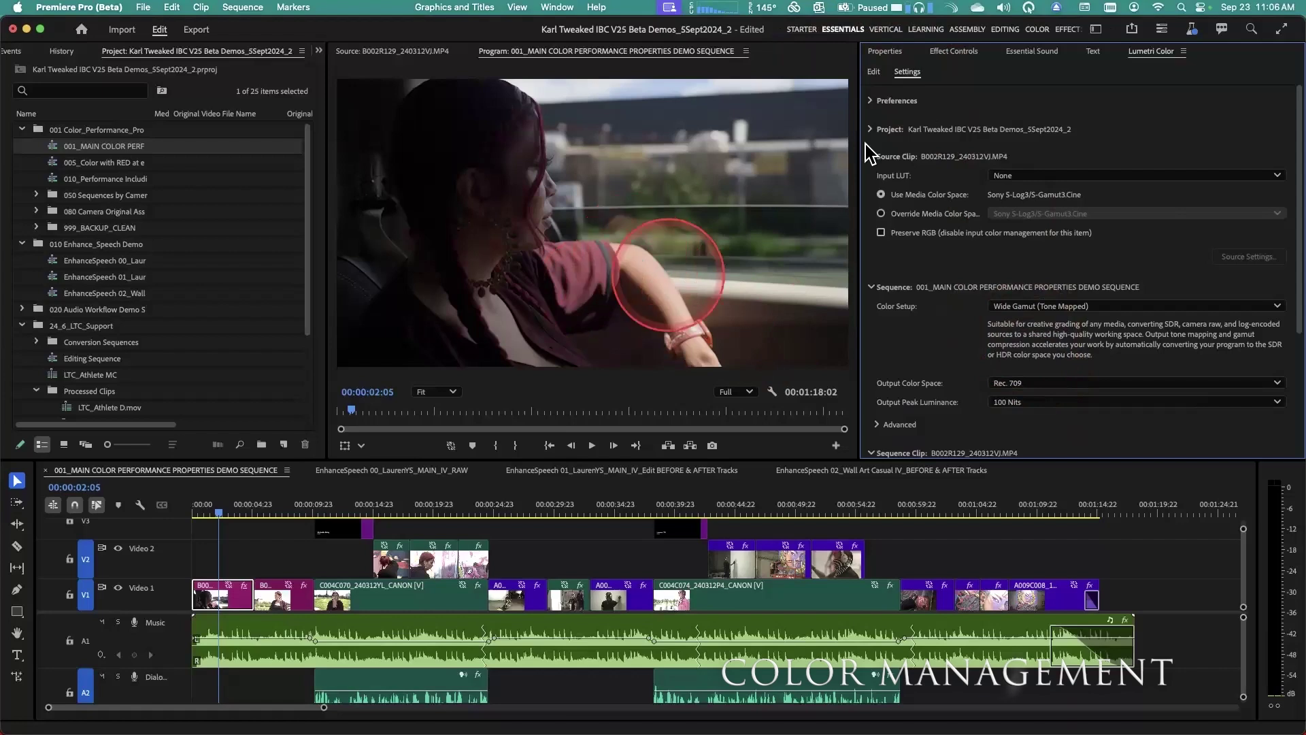
click(875, 71)
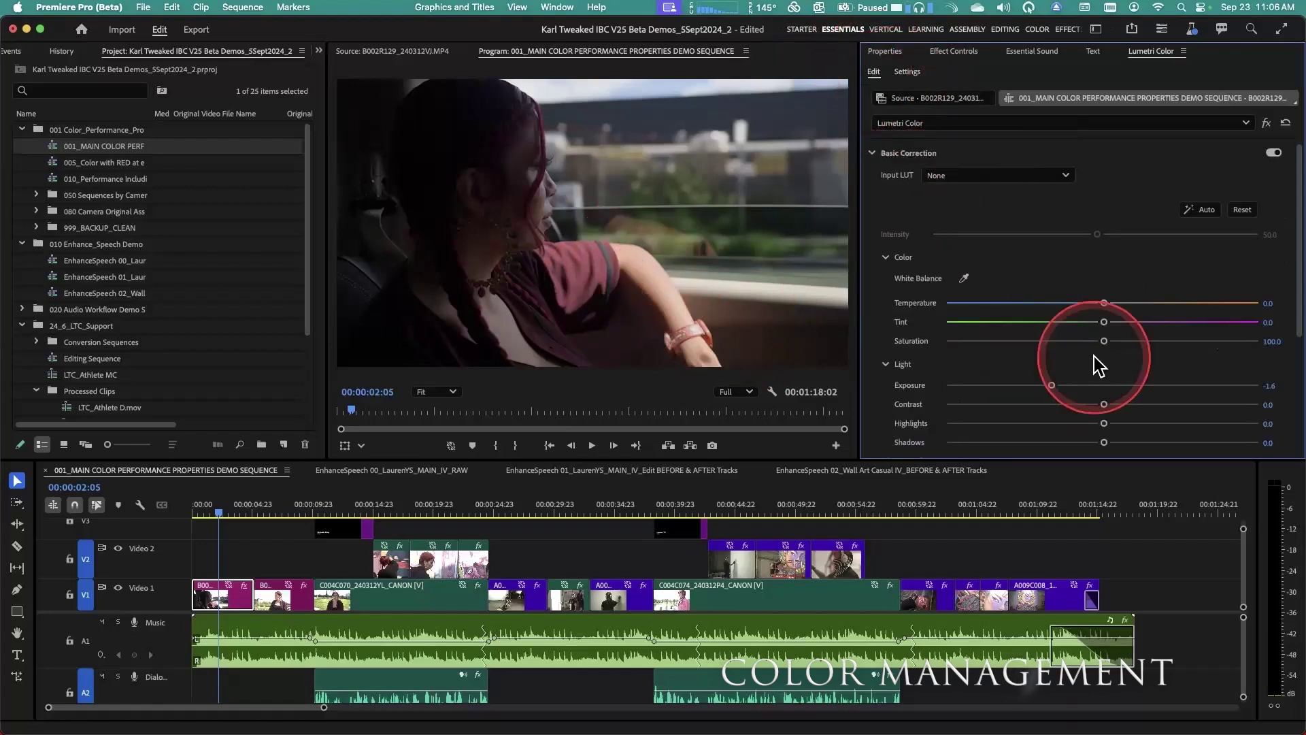
- Reduce the car-window clip's Lumetri Exposure further for a darker shot
drag(1051, 385, 1011, 389)
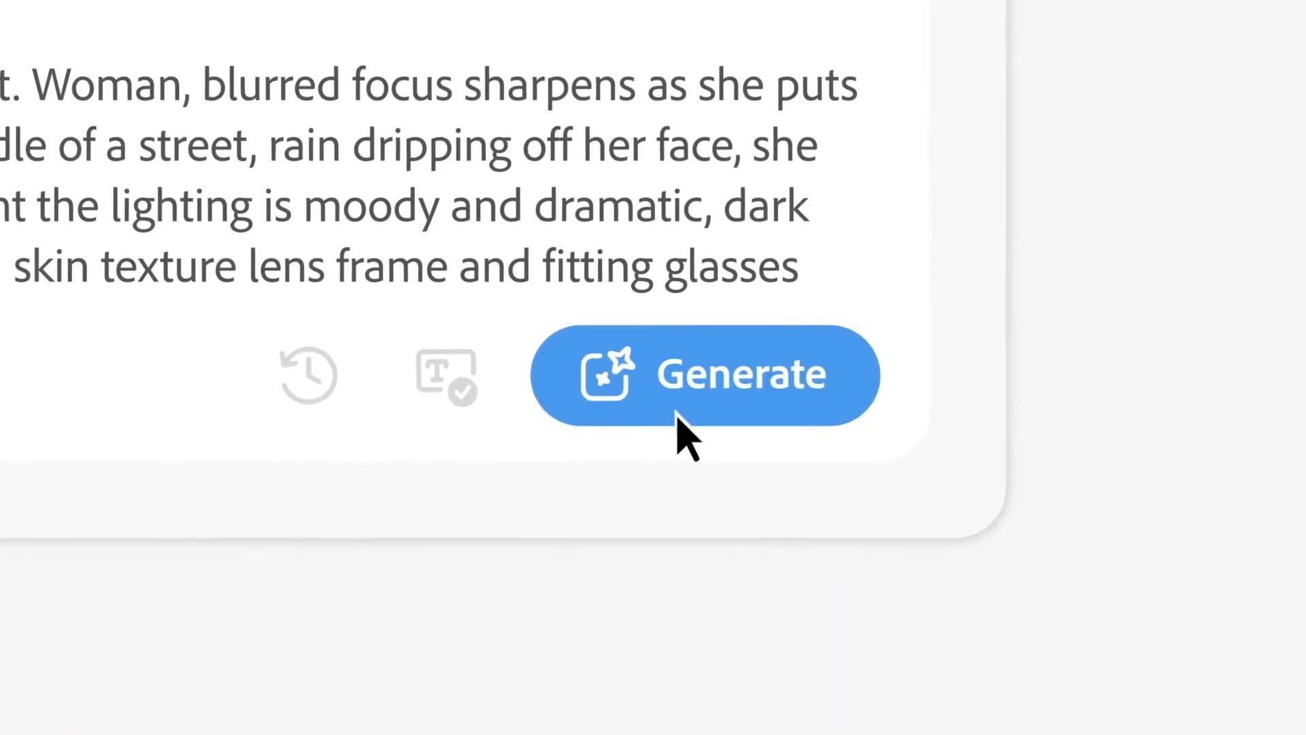
- Generate Firefly videos from the written and sunset prompts and a higher-intensity flame animation
click(681, 408)
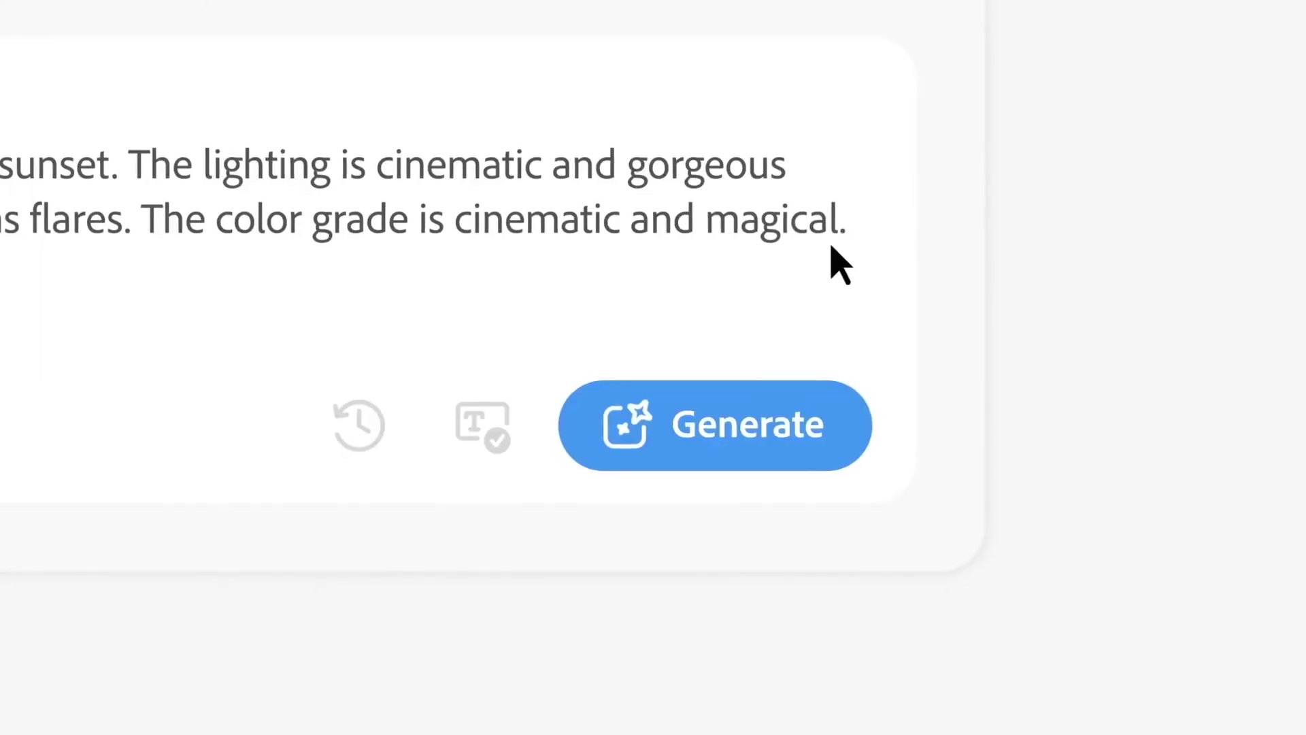
click(700, 464)
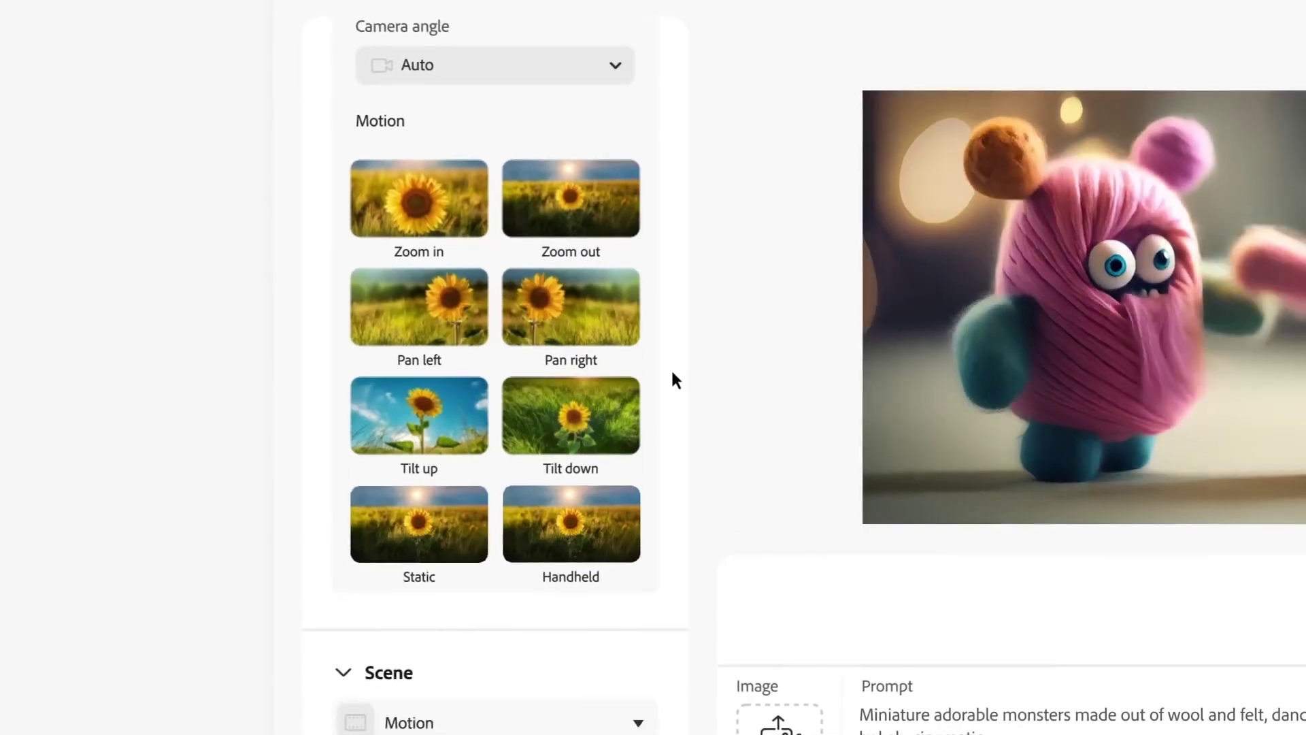
scroll(671, 379, down, 1)
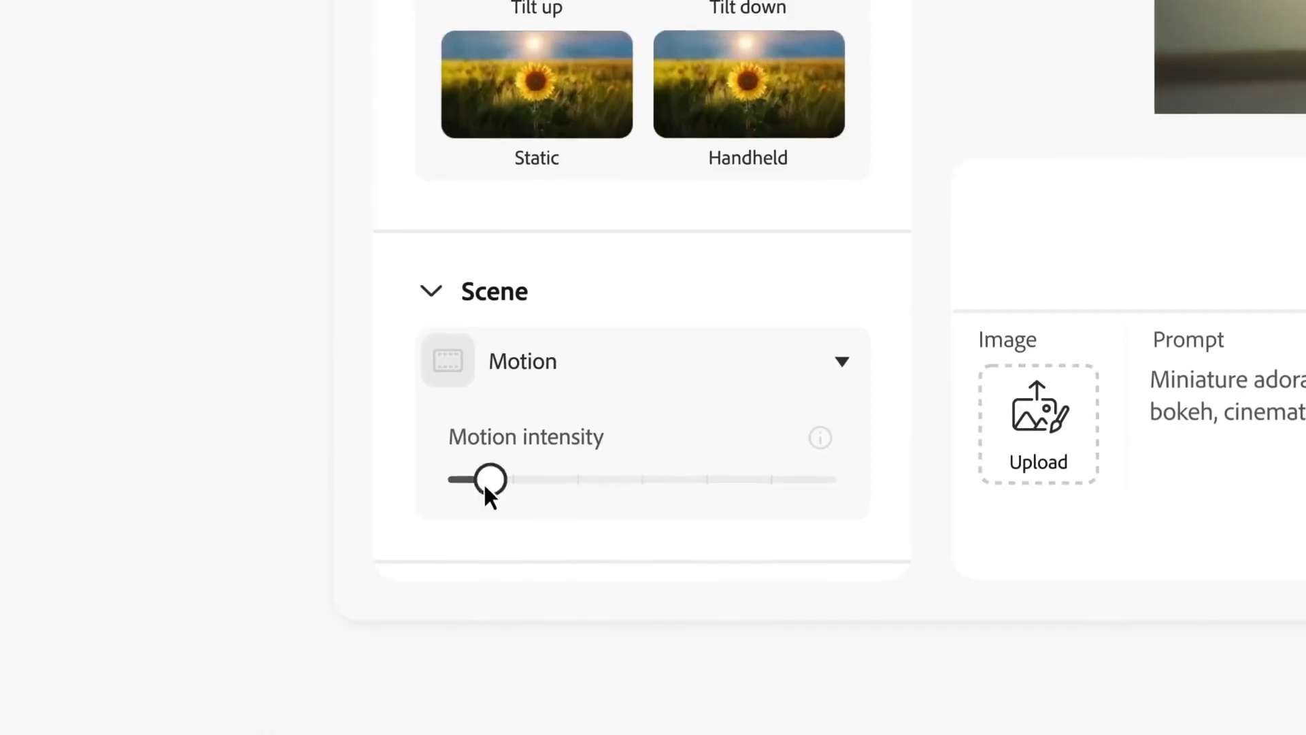
drag(484, 481, 646, 488)
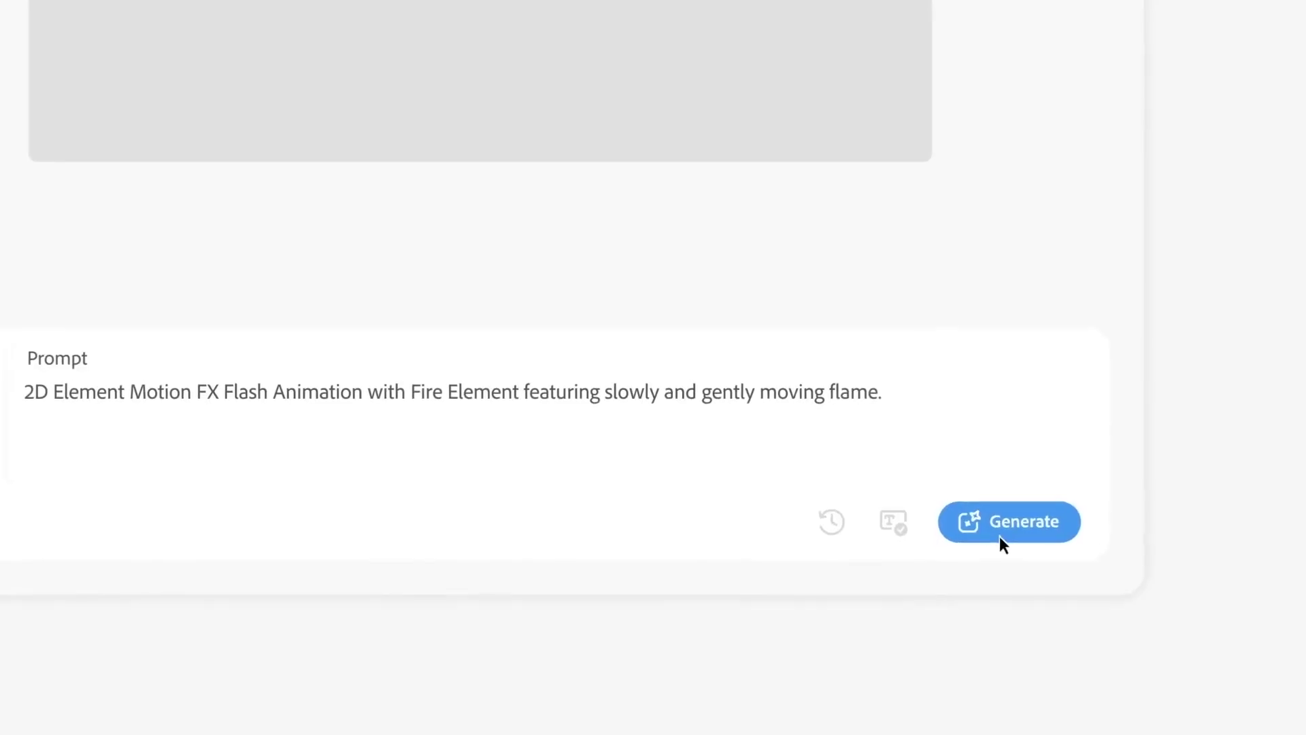
click(998, 536)
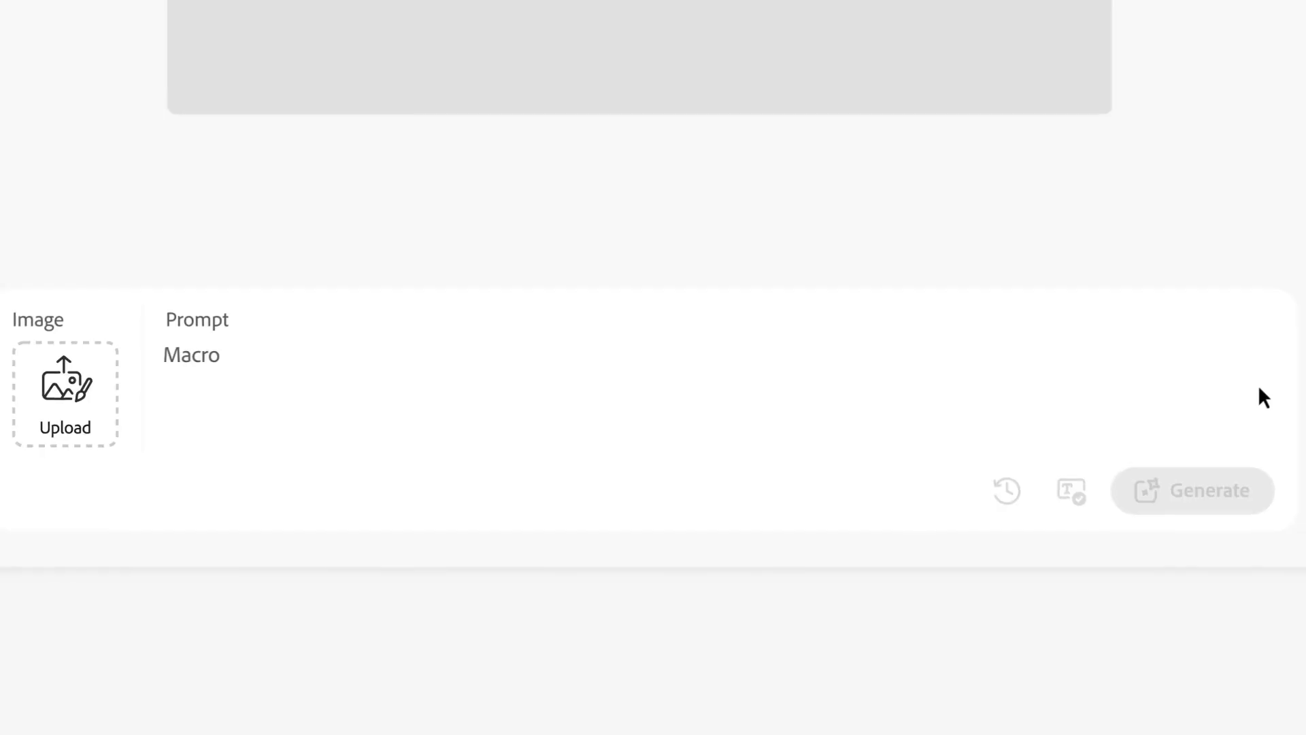
- Generate videos from the 'water splashing and freezing to spell ICE' prompt and an uploaded galaxy image
text(detailed shot of water splashing and freezing to spell the word ICE.)
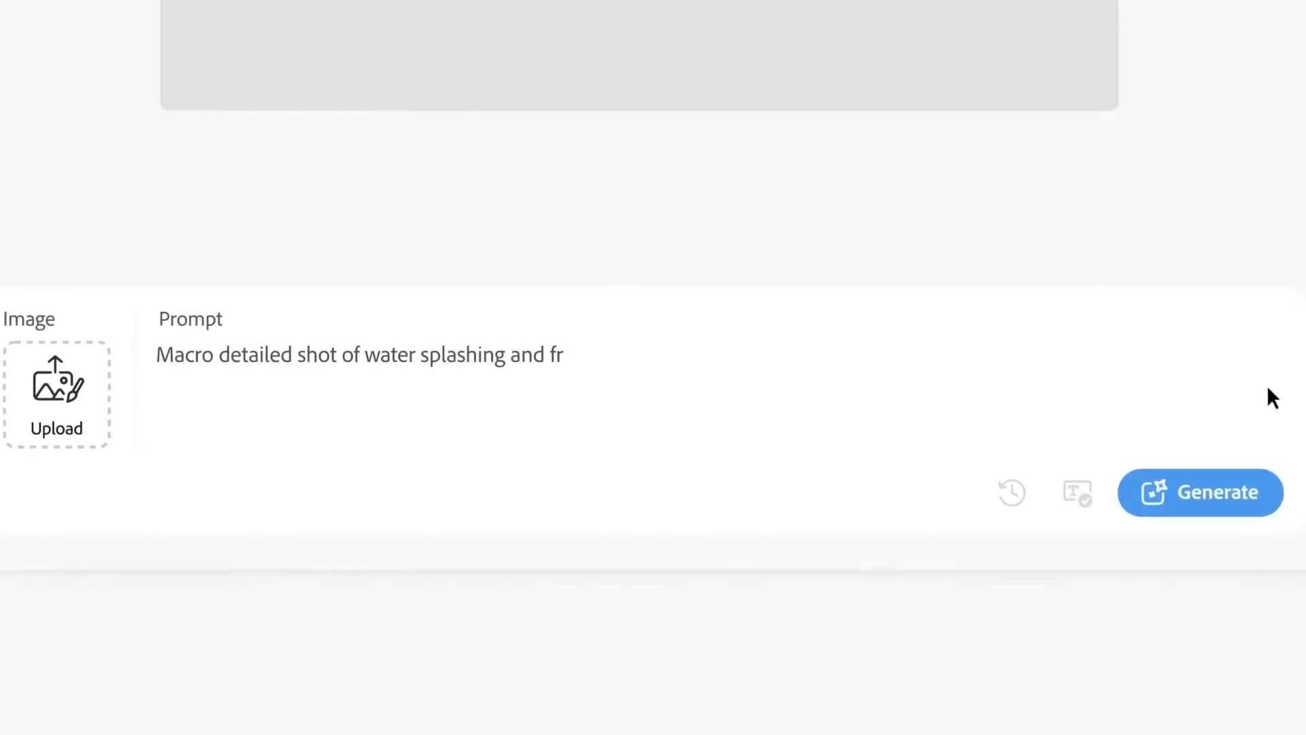
click(699, 457)
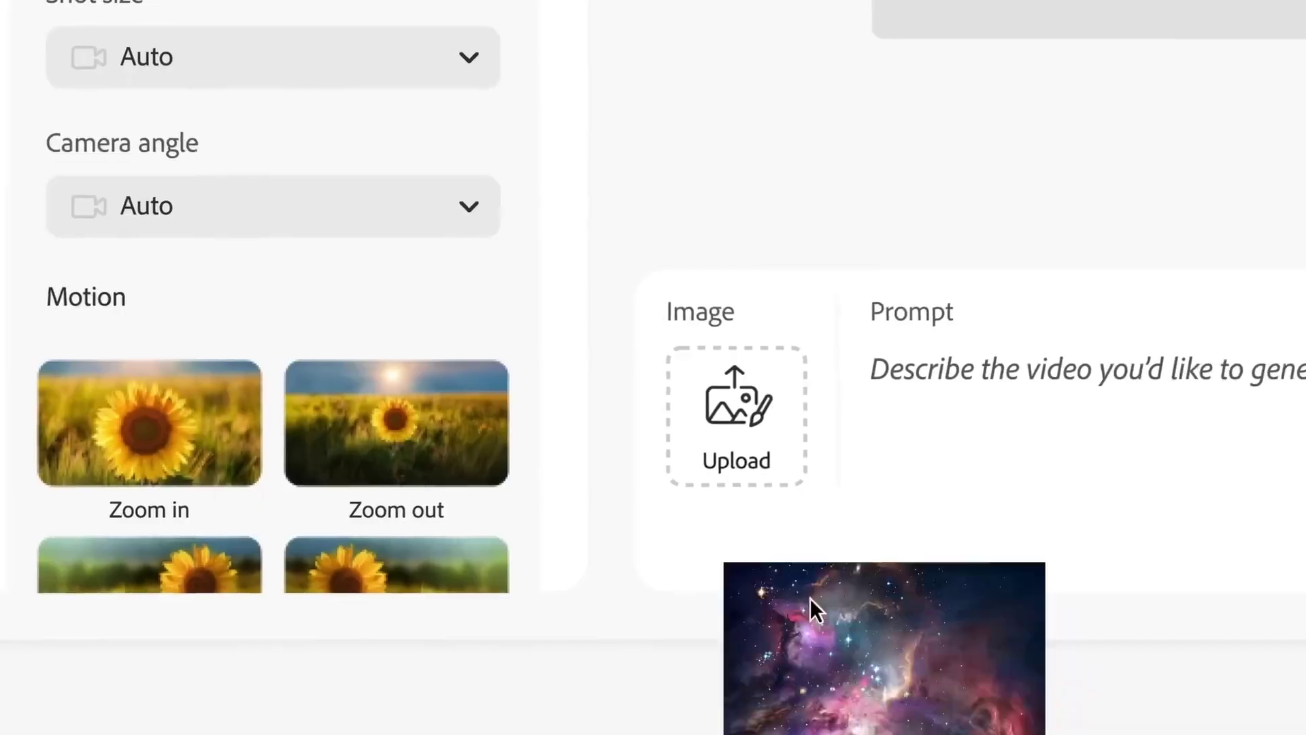
drag(811, 606, 700, 379)
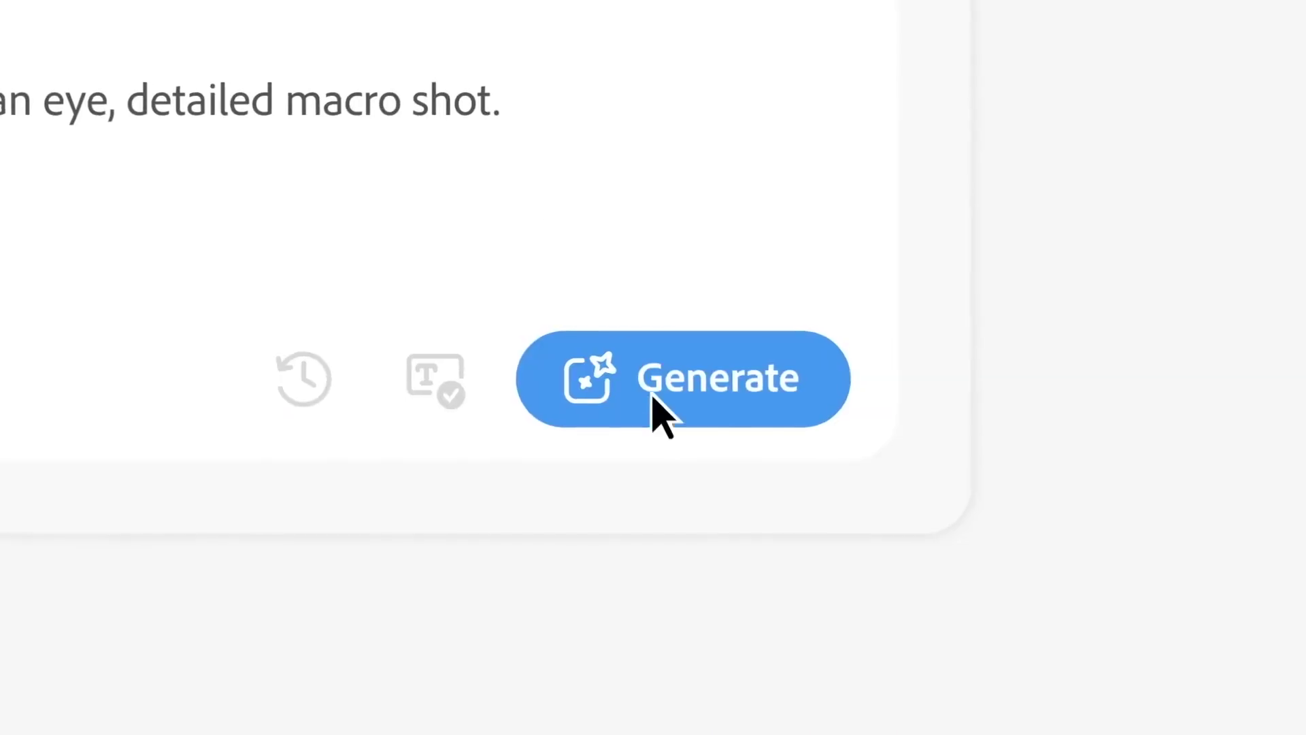
click(663, 415)
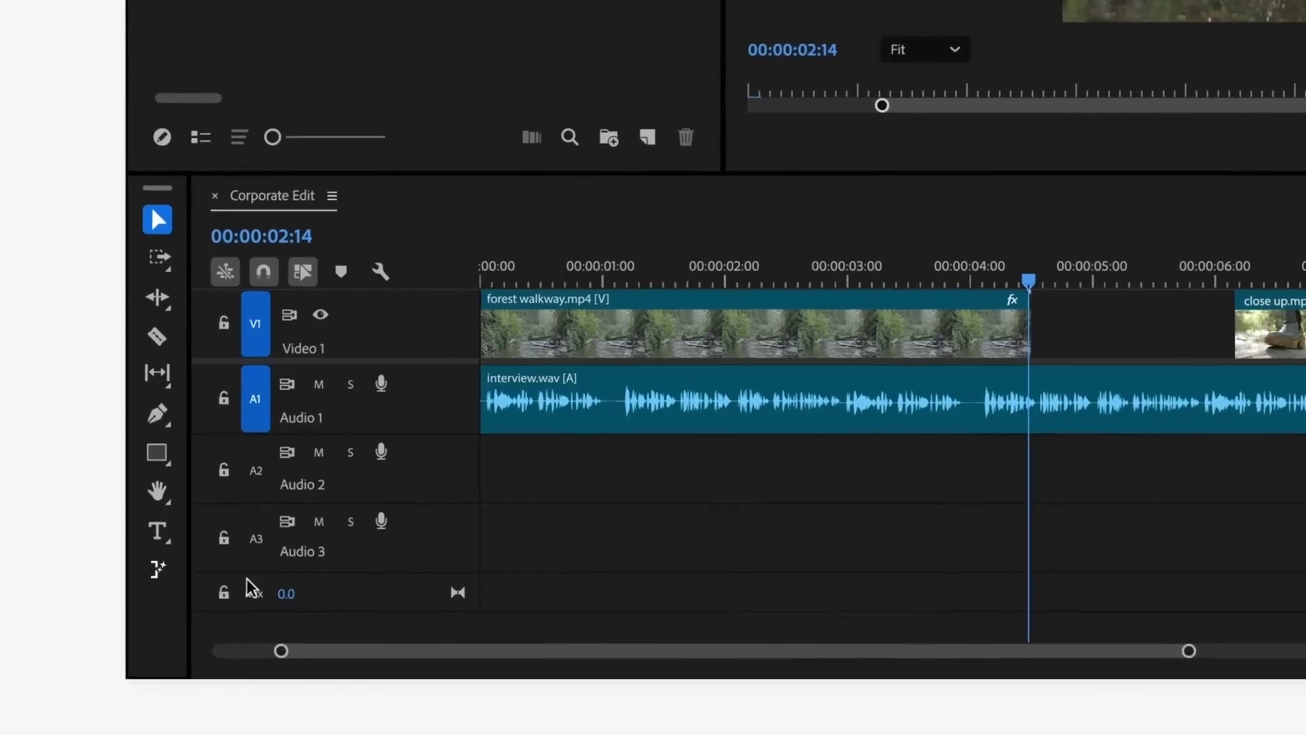
- Use Generative Extend to lengthen the forest walkway clip into the gap before the close-up
click(164, 566)
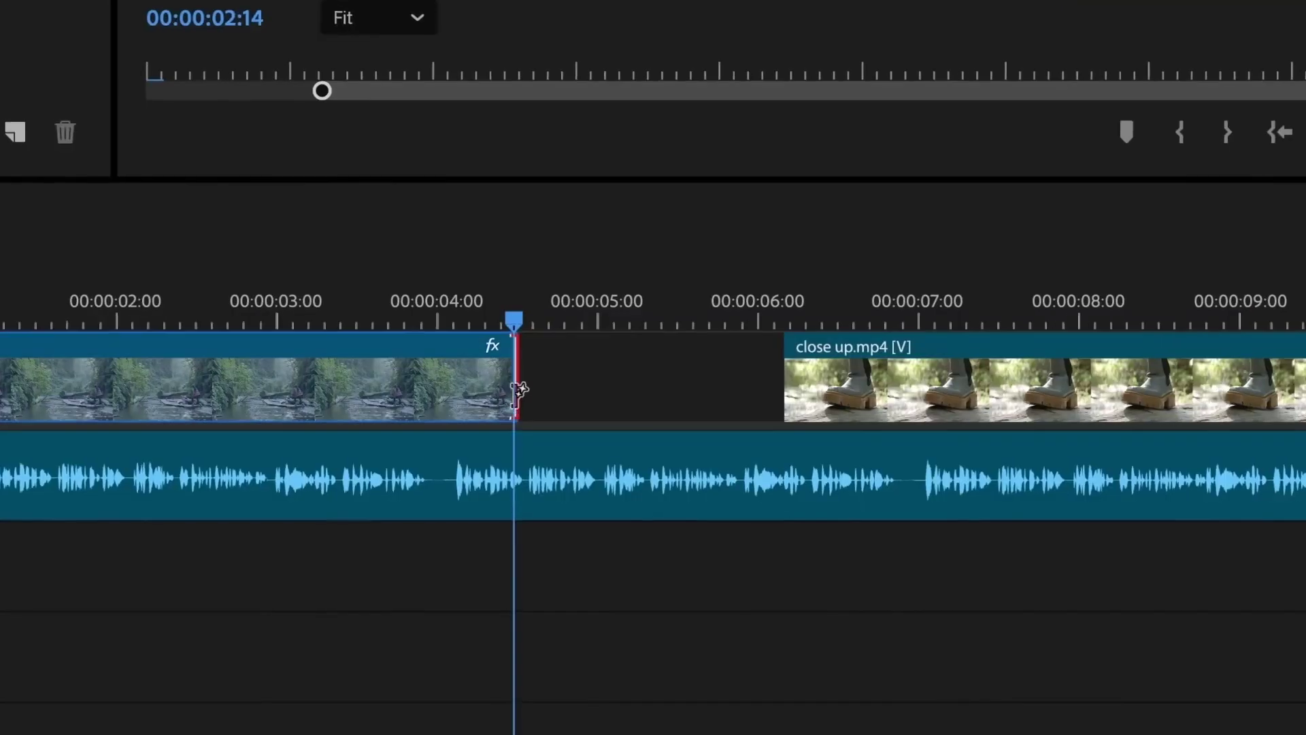
drag(1042, 328, 1253, 334)
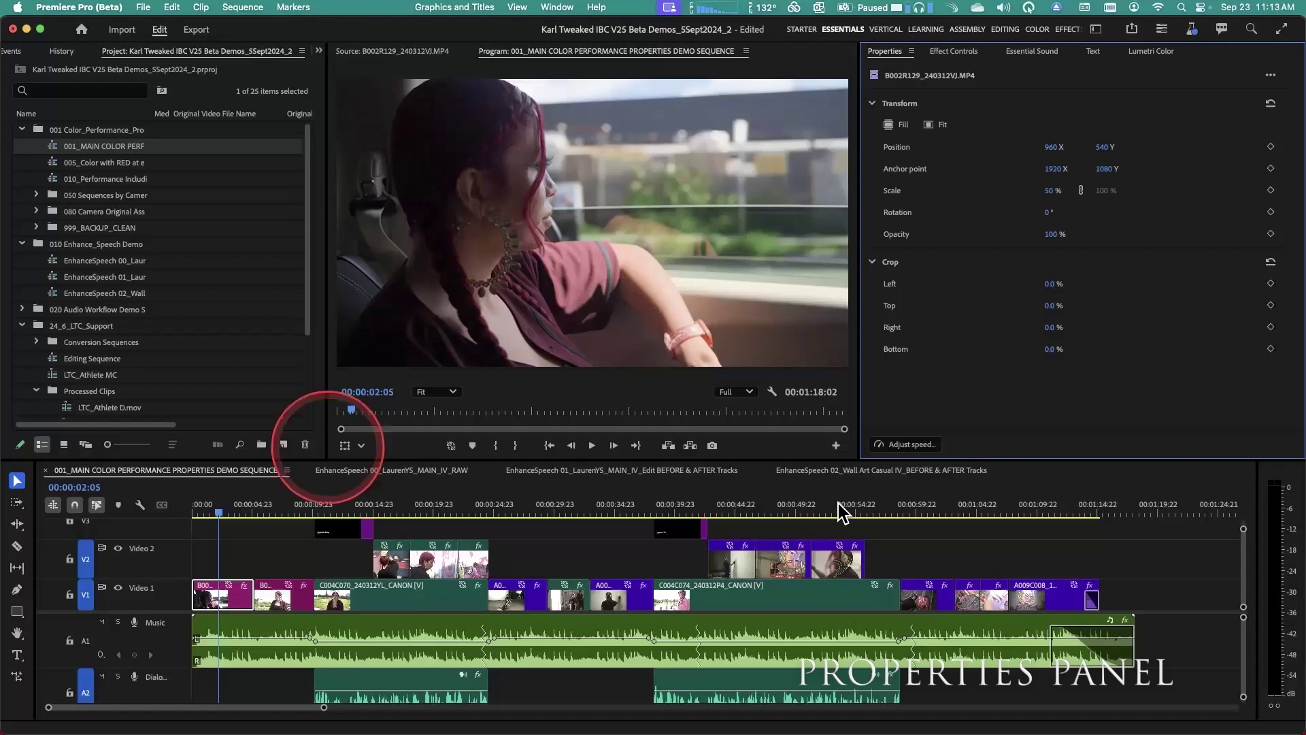
- Select the last Video 2 clip together with the closing Video 1 clips
click(843, 555)
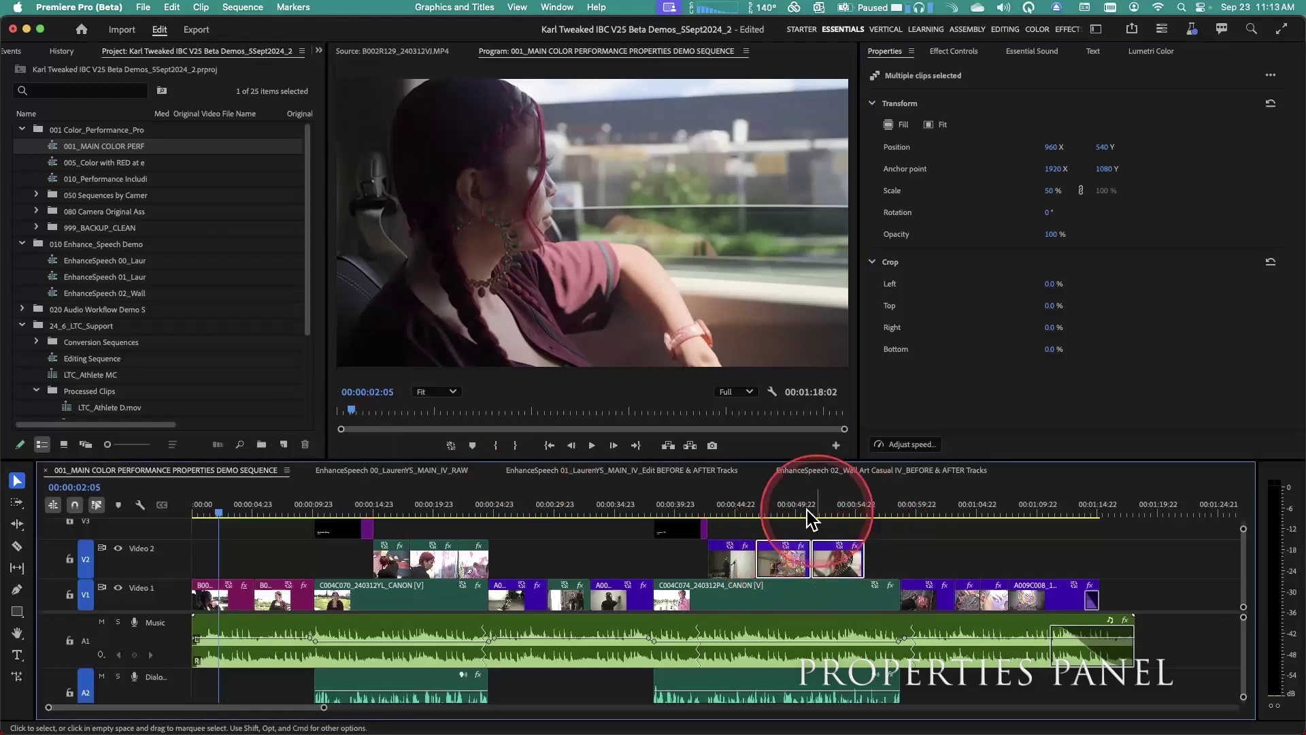
click(785, 509)
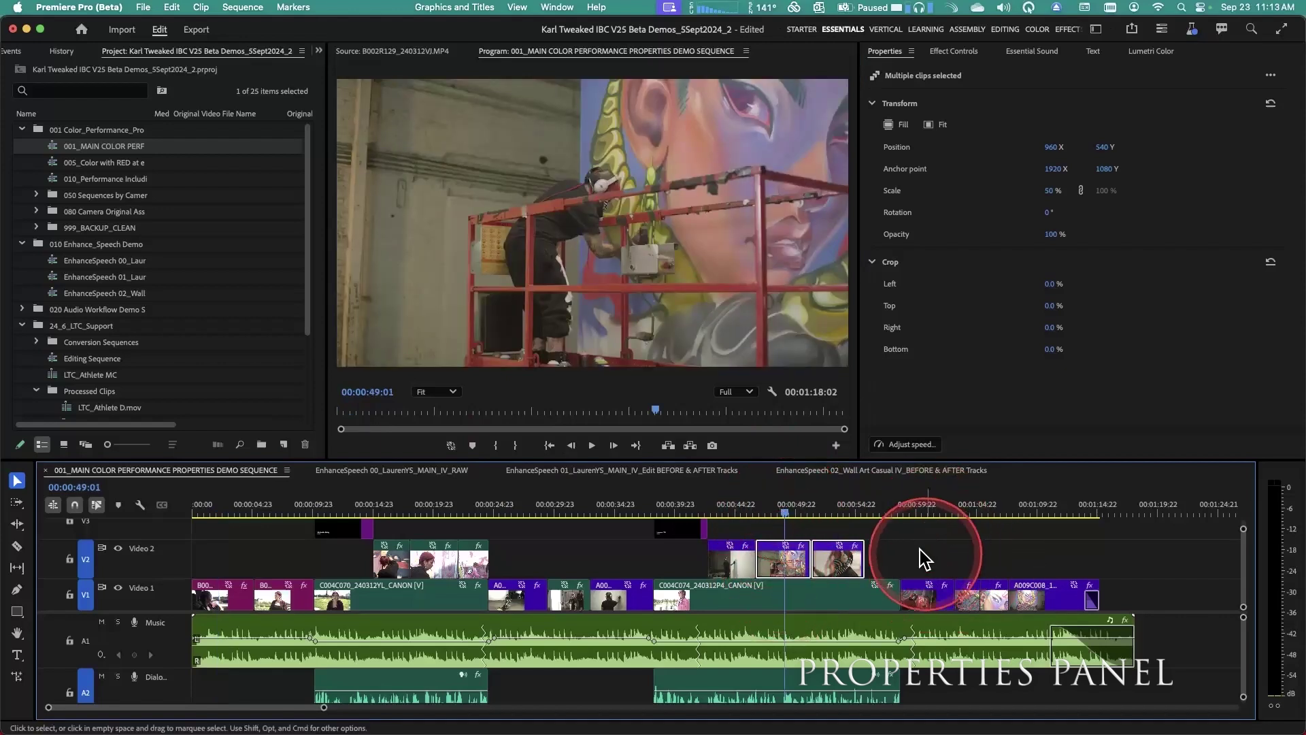
drag(1036, 597, 1084, 604)
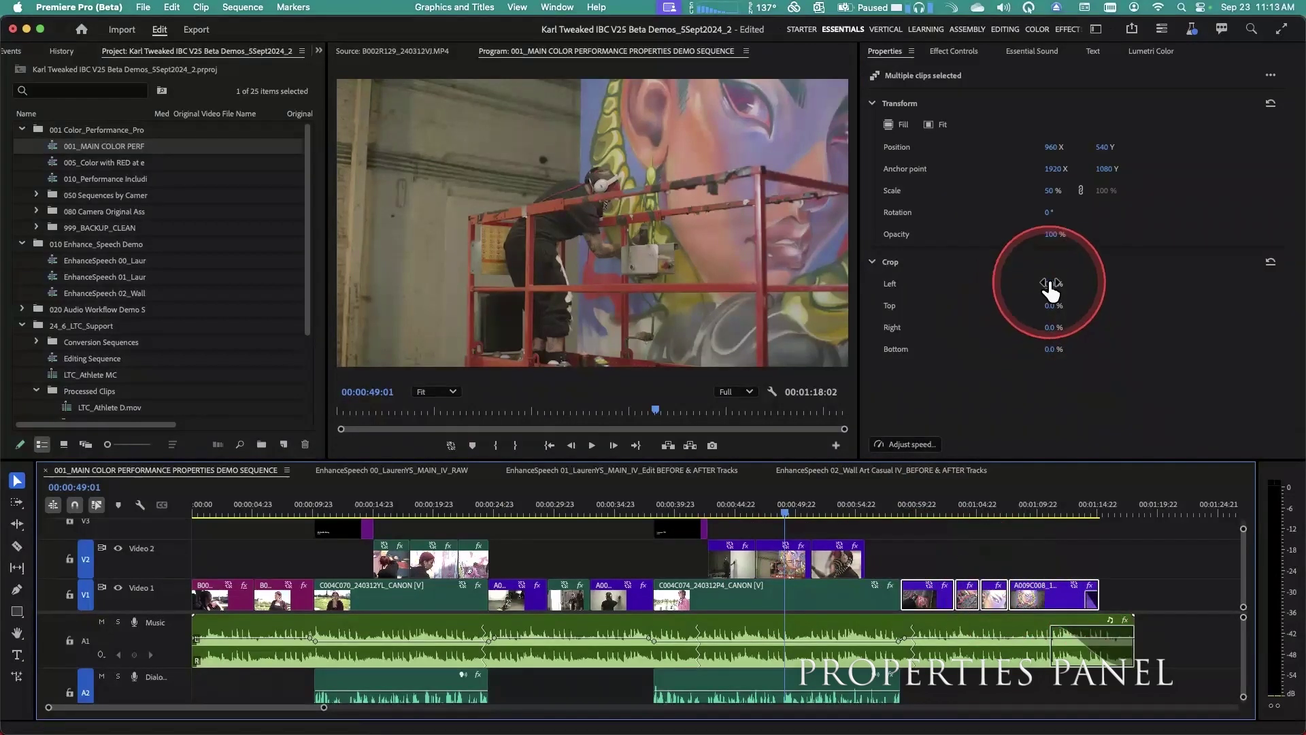
click(935, 512)
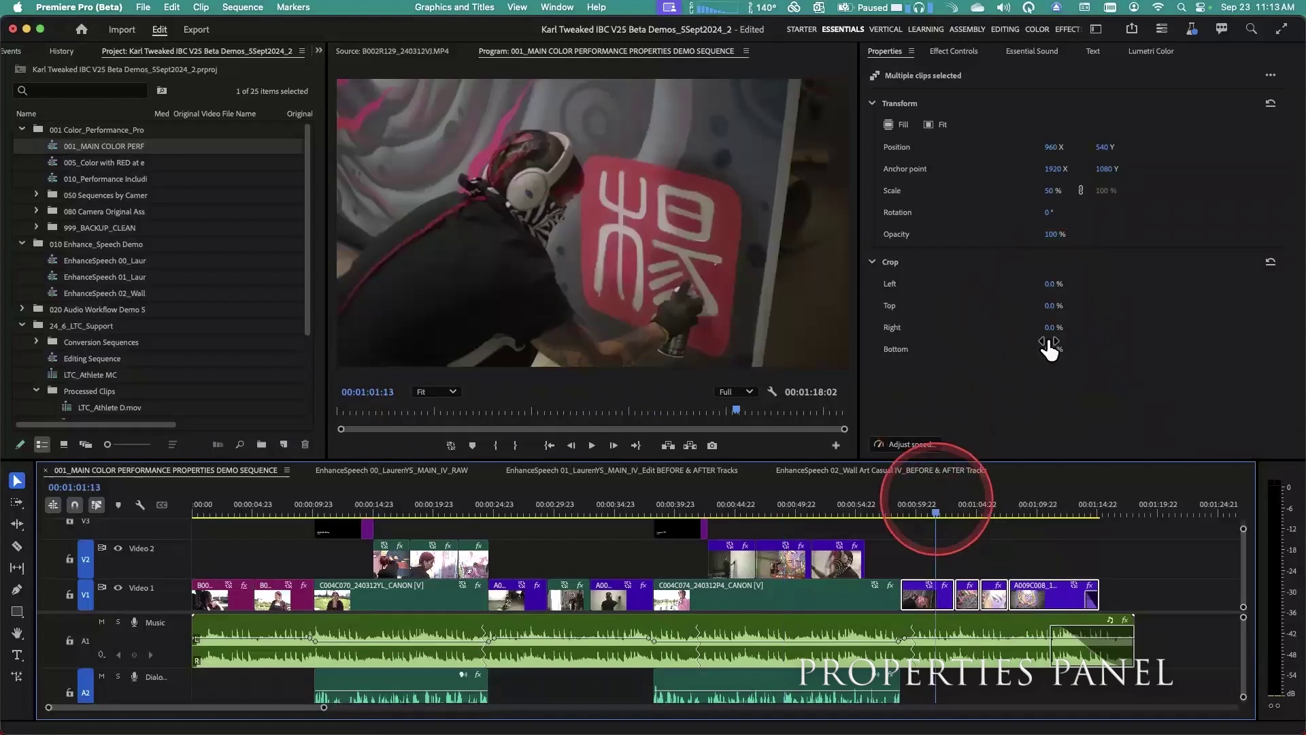
- Crop the selected clips 13% at the top and 20% at the bottom
mouse_move(1041, 285)
mouse_down()
mouse_move(1068, 284)
mouse_move(1024, 274)
mouse_up()
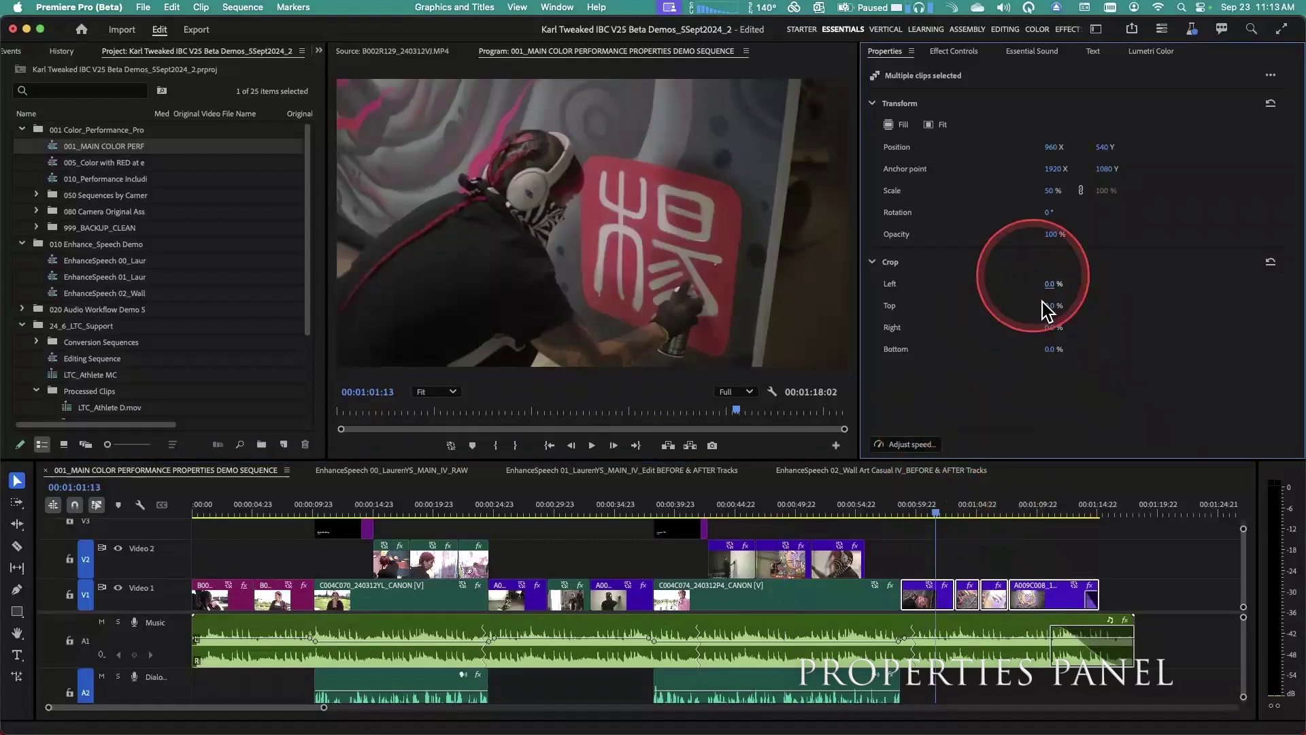
drag(1056, 304, 1075, 304)
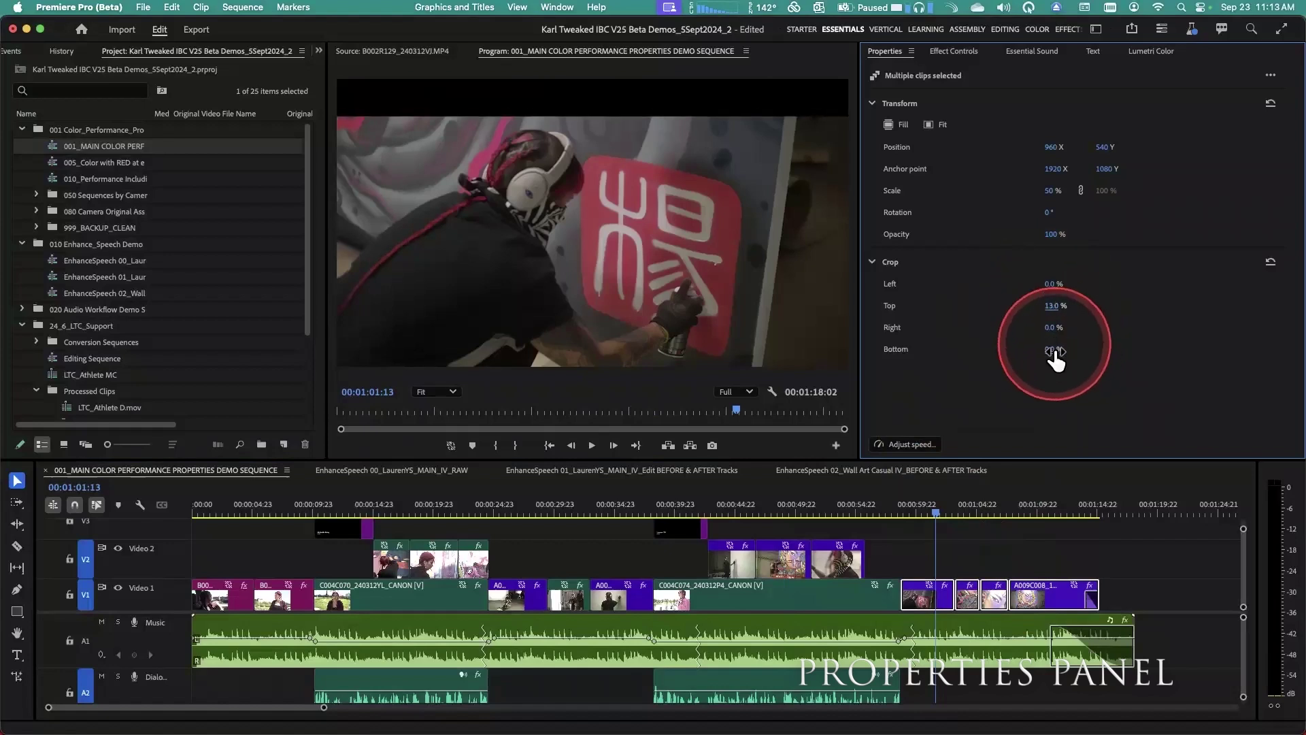
drag(1048, 349, 1070, 349)
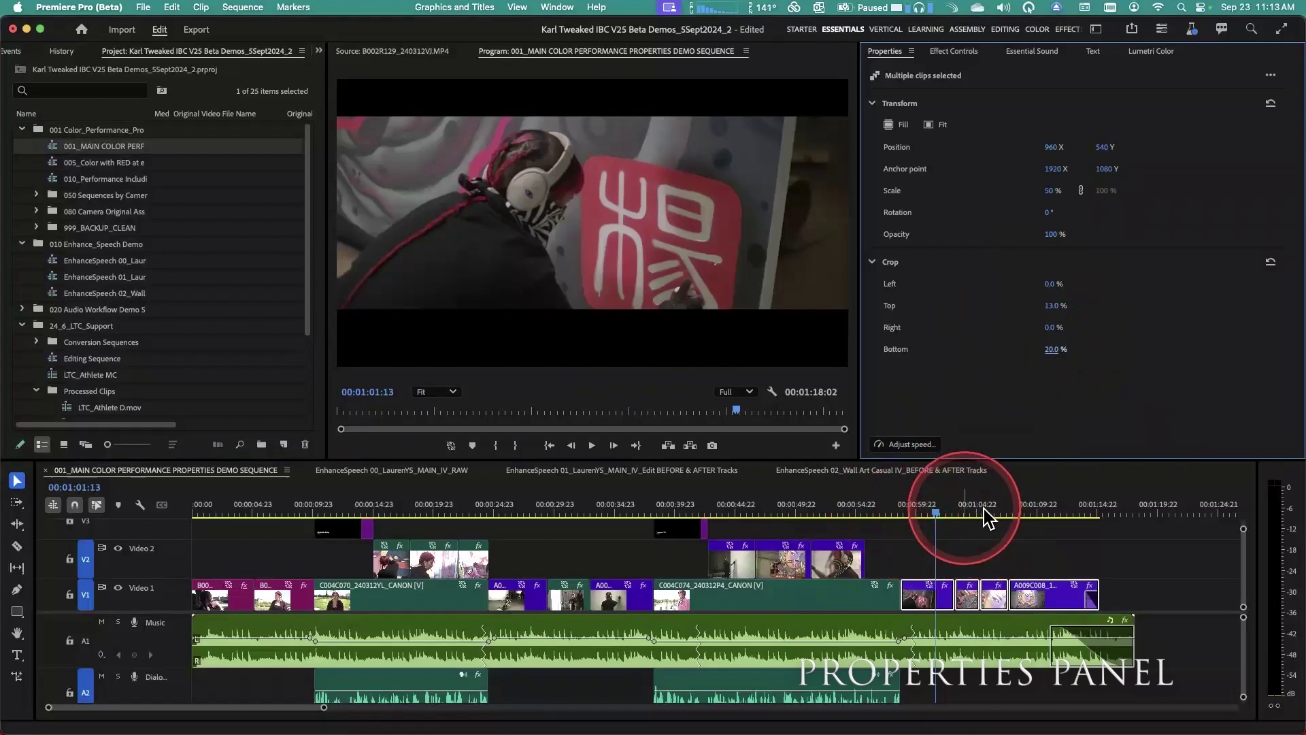
drag(985, 510, 996, 510)
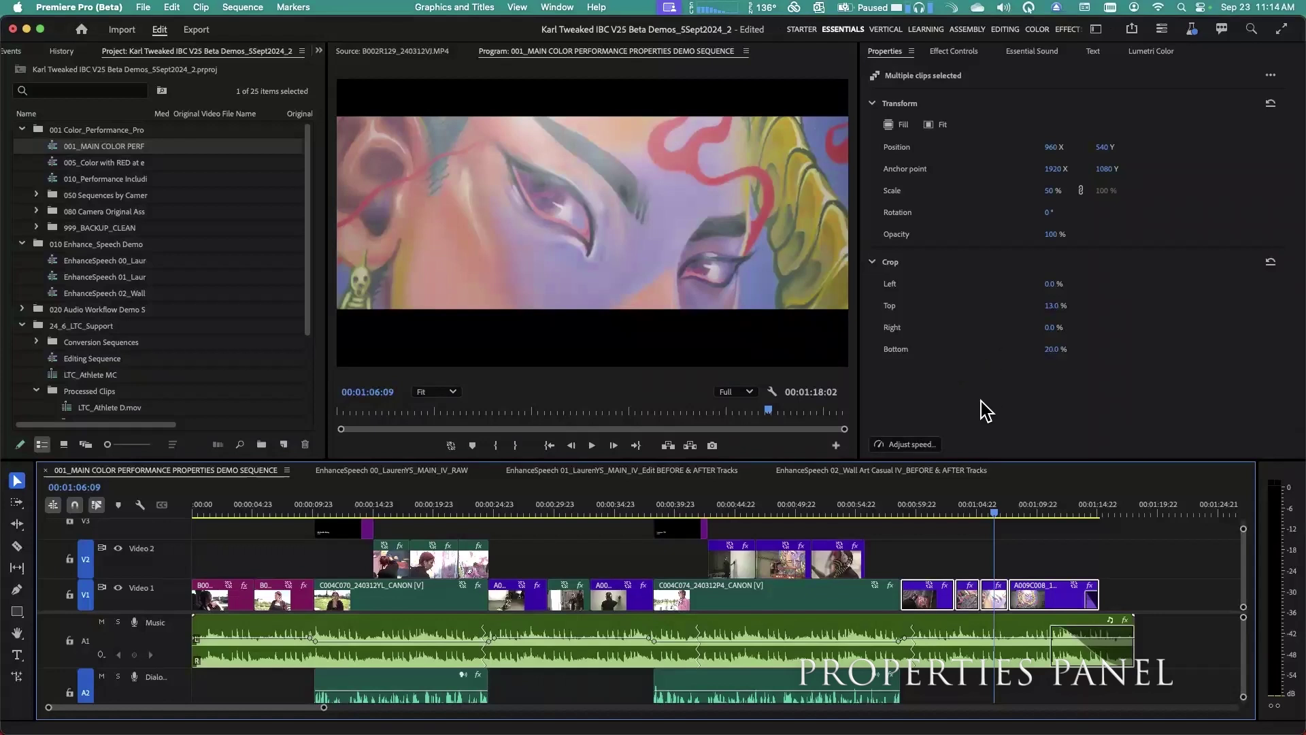
- Open the Properties More menu listing Adjust color and advanced effect controls
click(1270, 76)
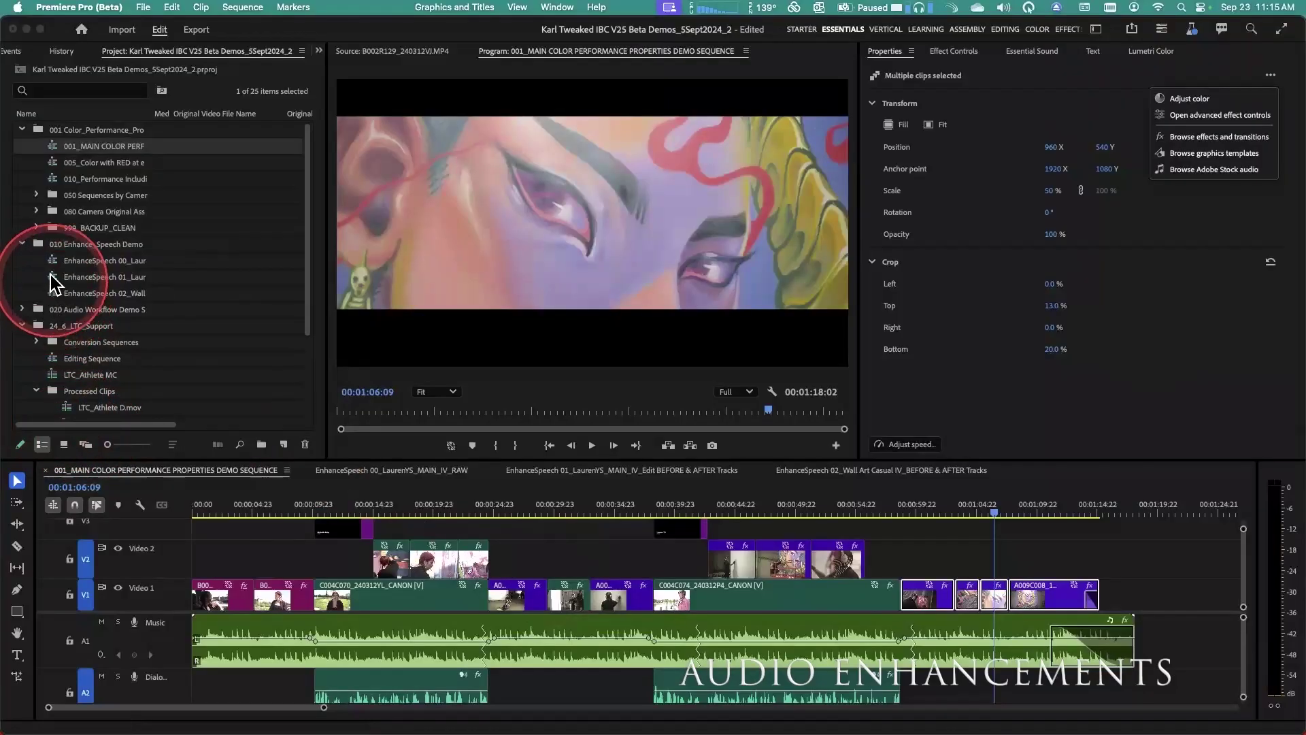
- Open EnhanceSpeech 01, select its Audio 2 clips, and show their Enhance Speech audio controls
double_click(54, 279)
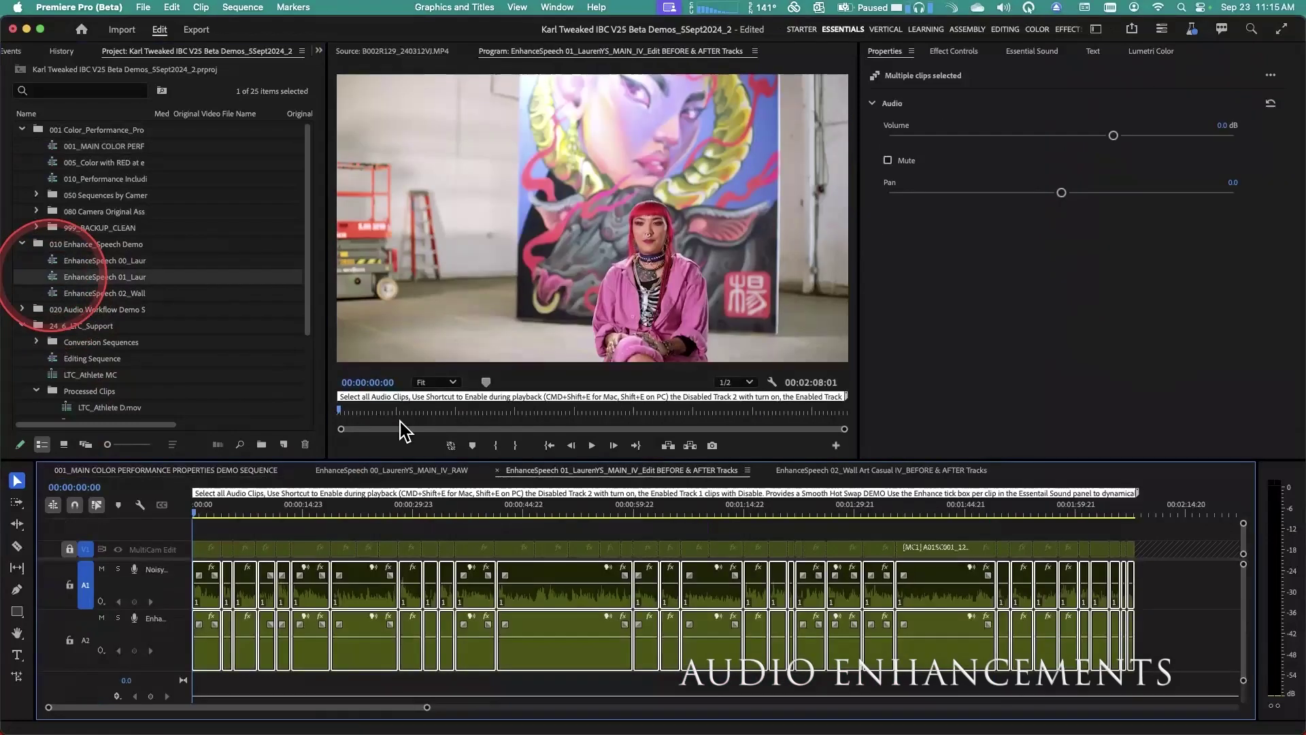
click(1175, 632)
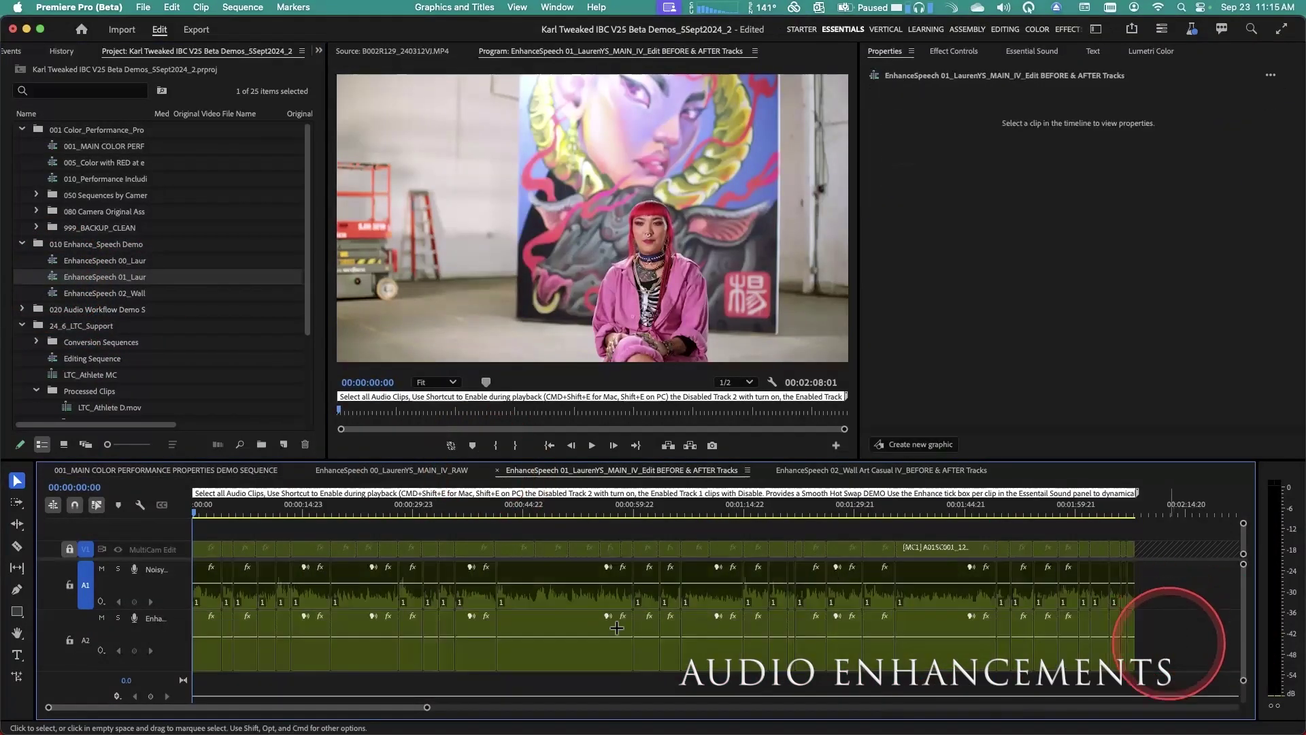
drag(527, 616, 185, 656)
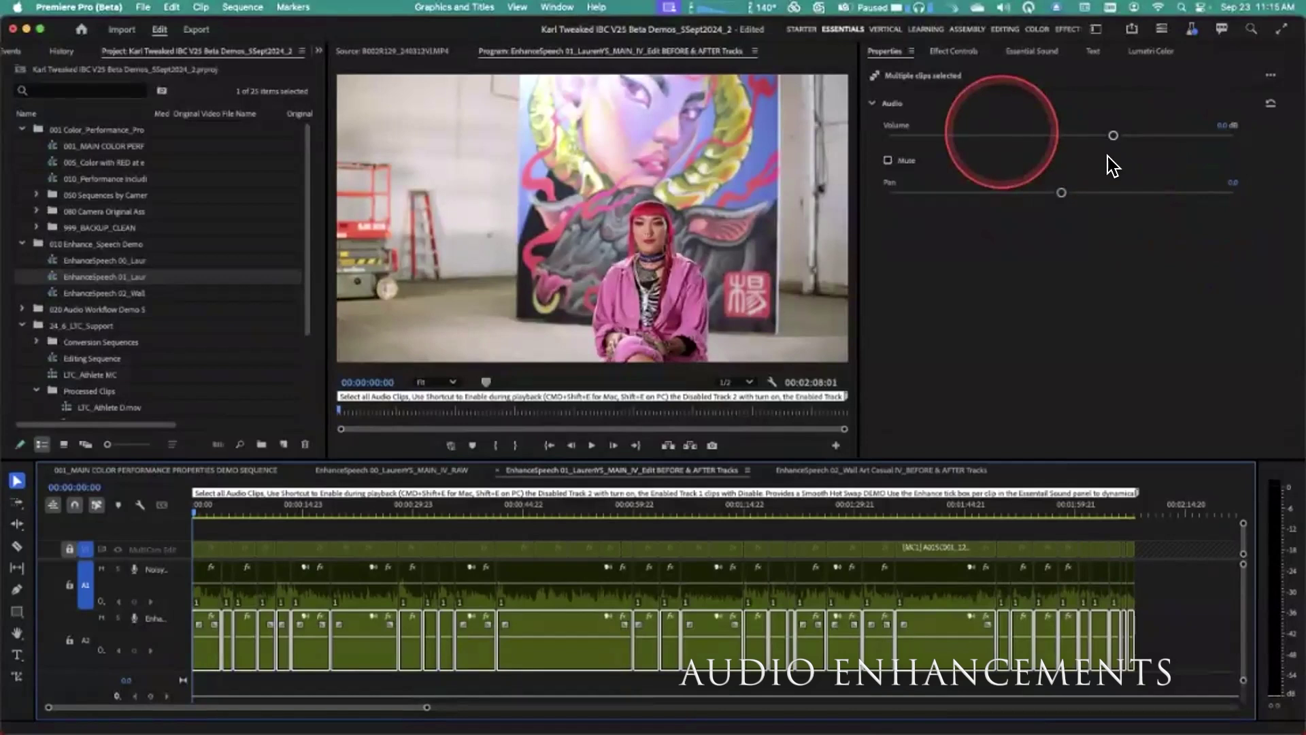
click(1268, 75)
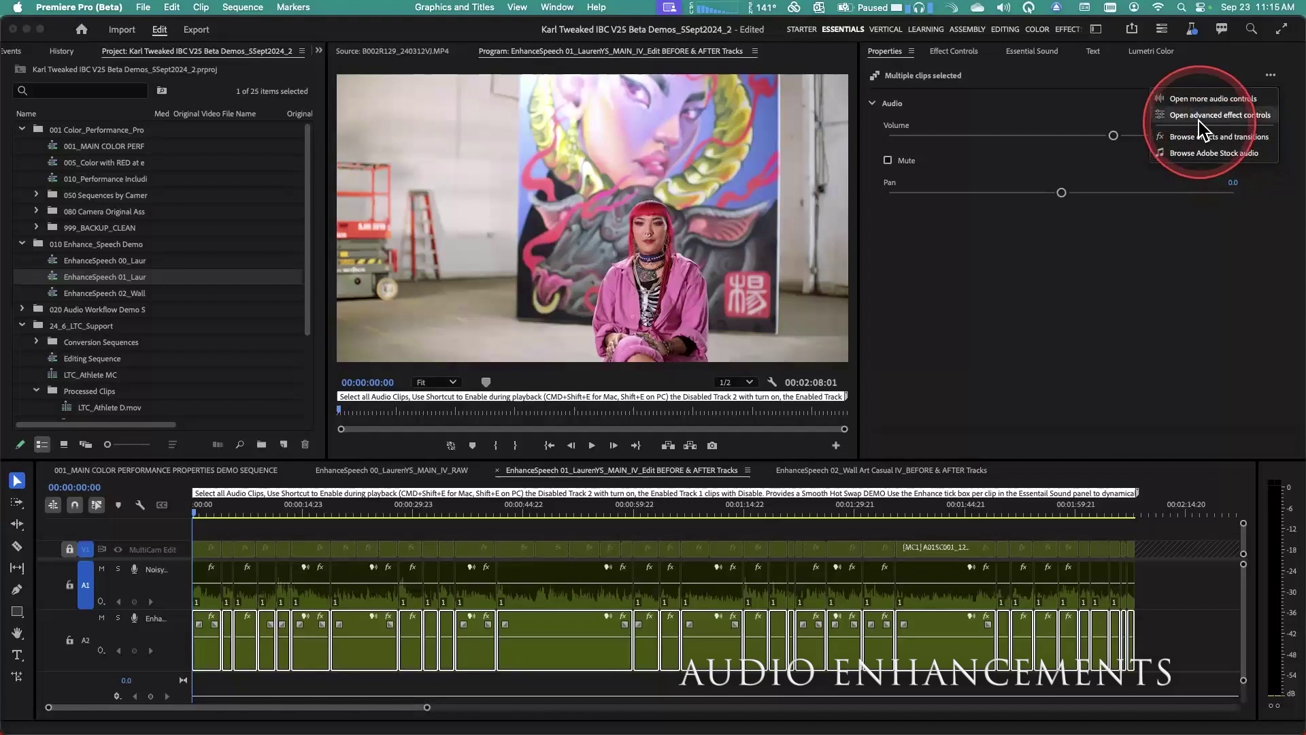
click(1201, 101)
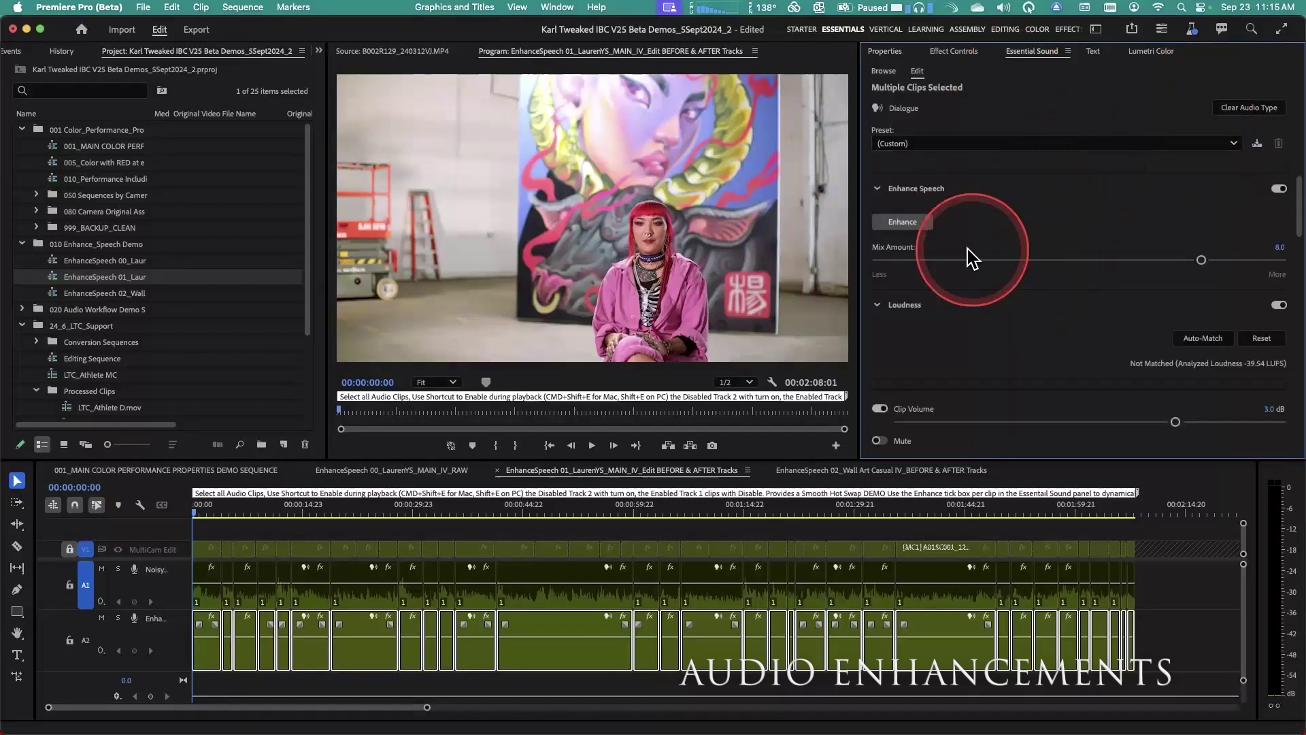
- Apply Enhance Speech at Mix Amount 8.0 to the Audio 2 clips, then select all A2 clips
click(895, 223)
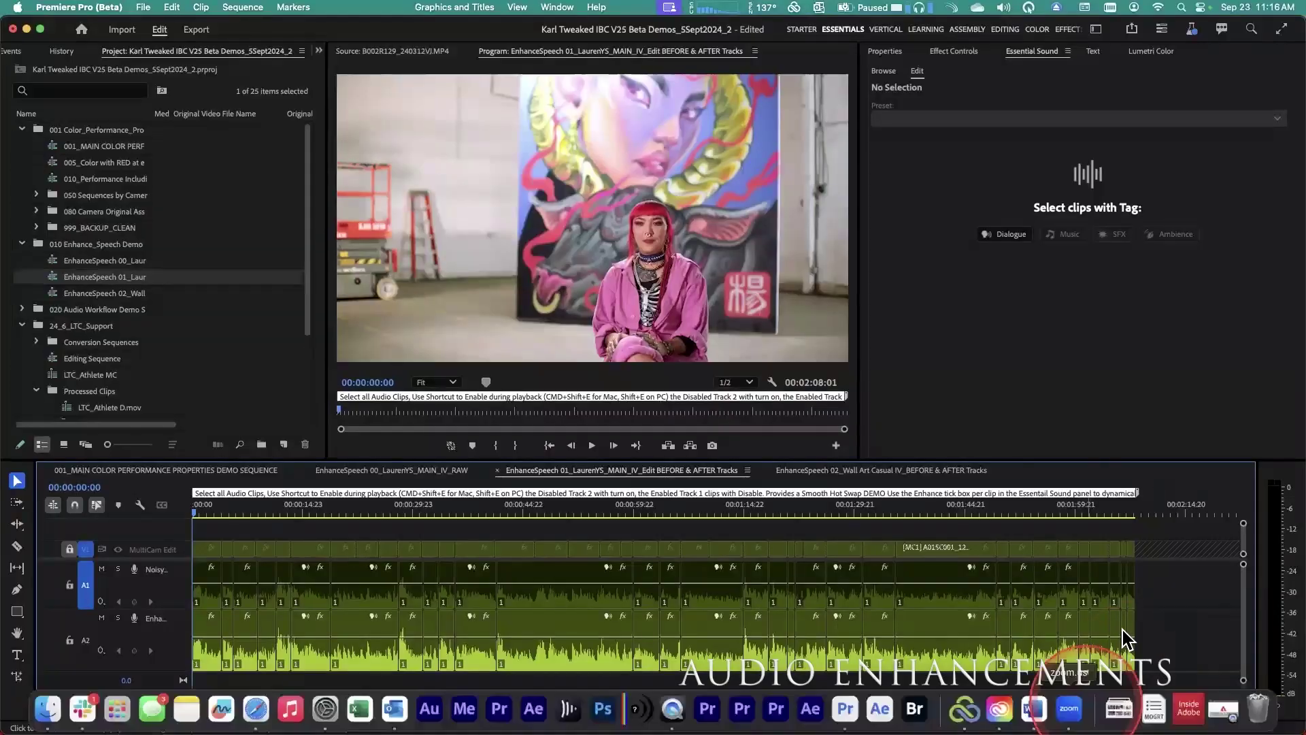
click(1124, 631)
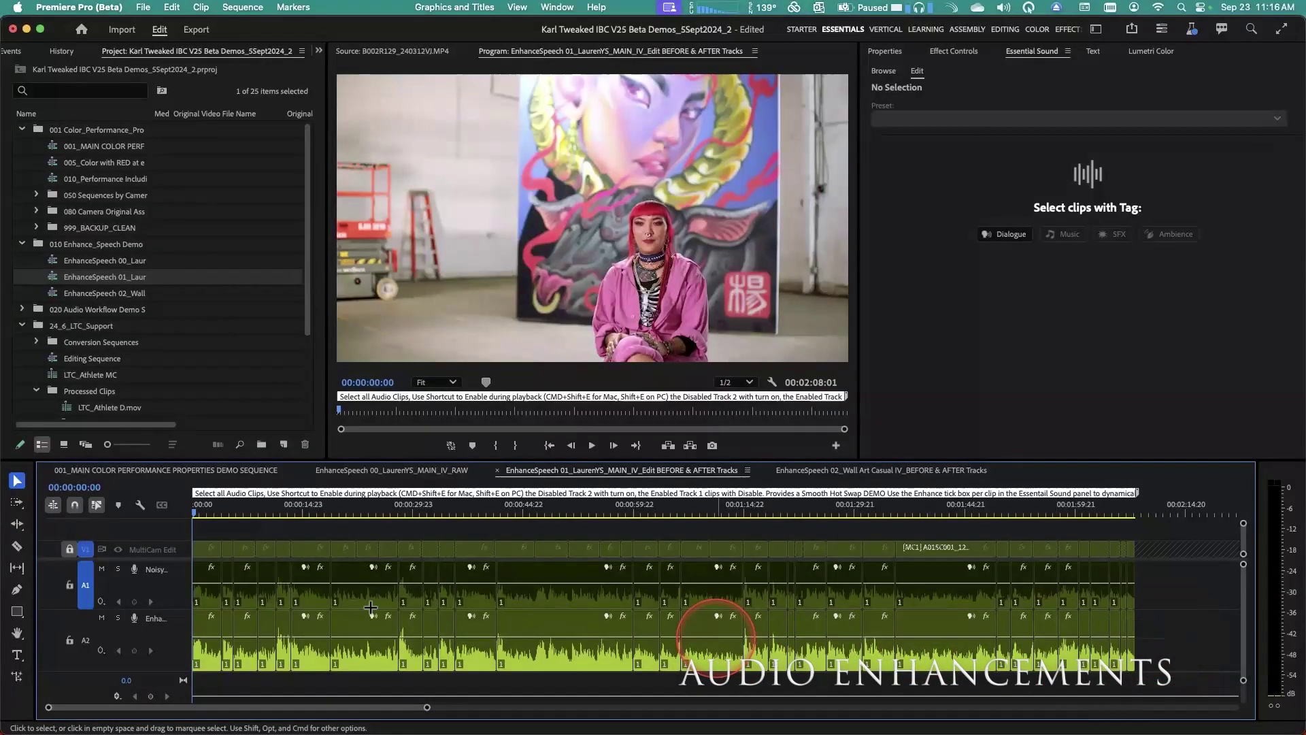
drag(371, 607, 153, 636)
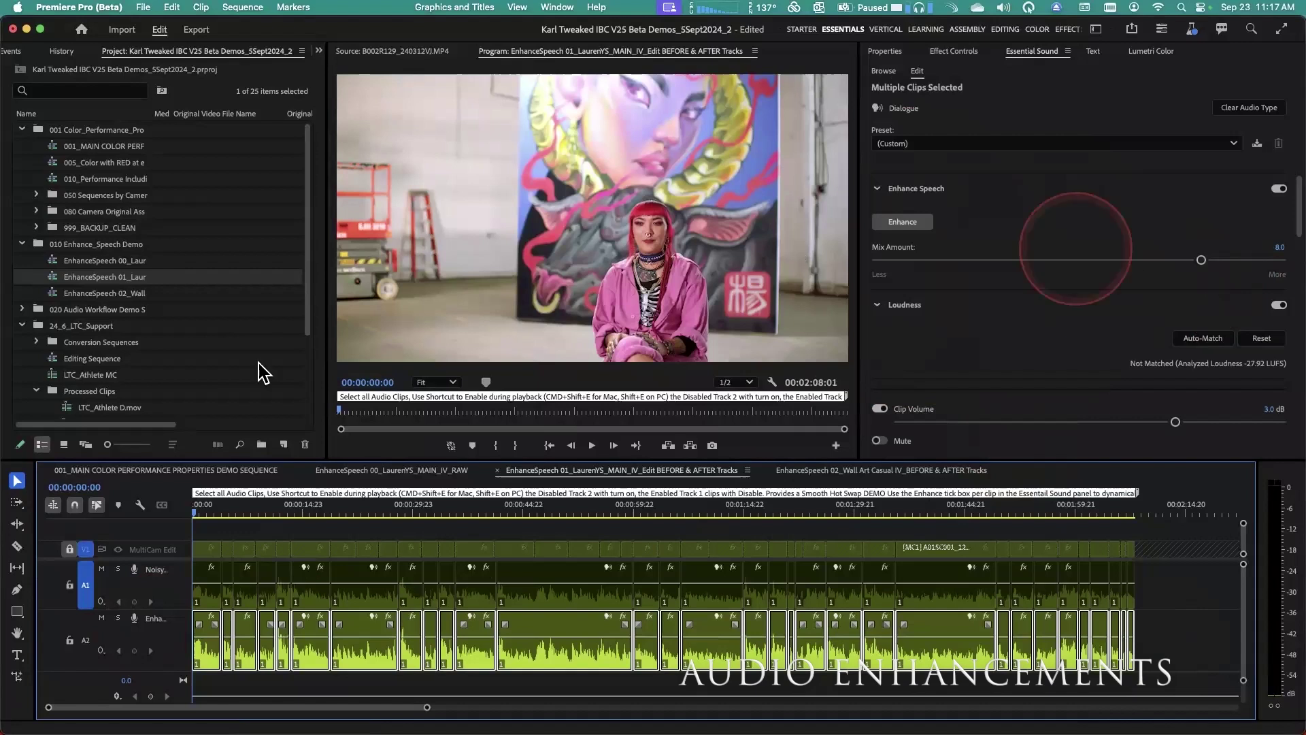
- Return the playhead to the start of the sequence
click(201, 503)
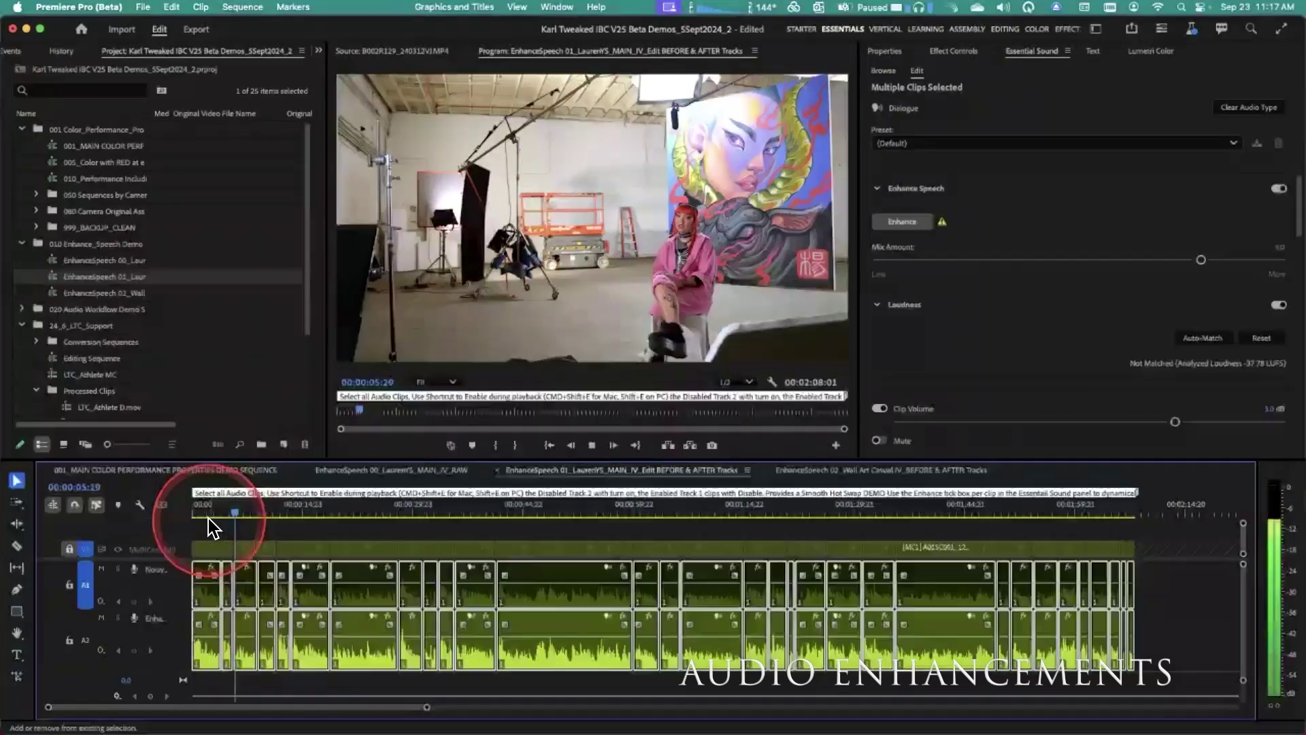
- Alternate playback between noisy A1 and enhanced A2 clips, ending on A2, then open the main demo sequence
key(super+shift+e)
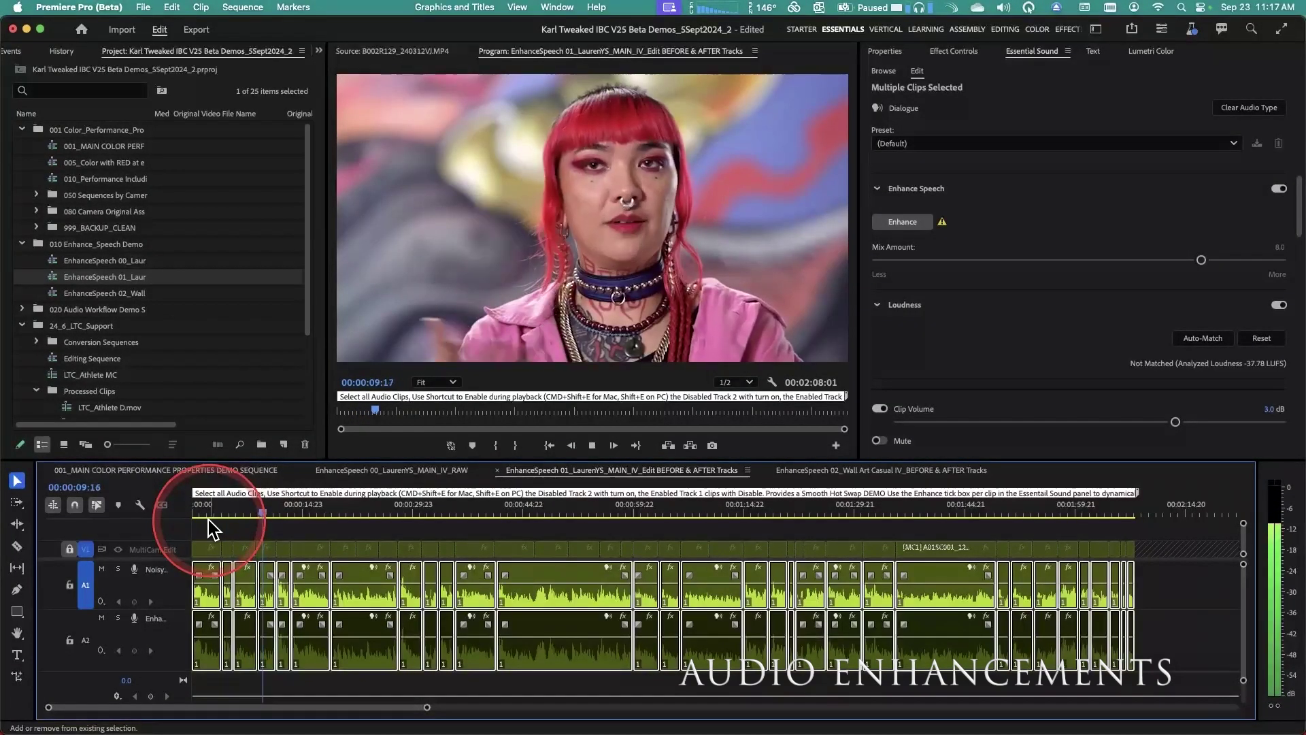
key(super+shift+e)
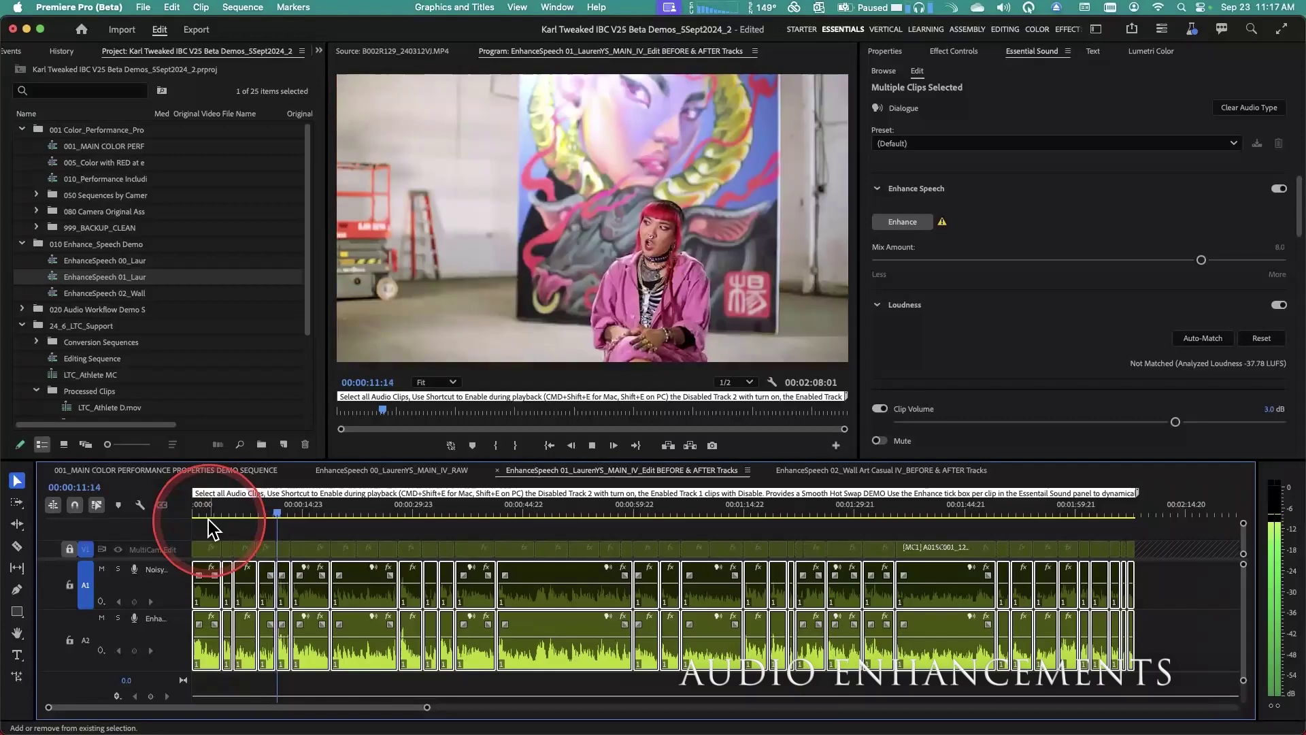
key(super+shift+e)
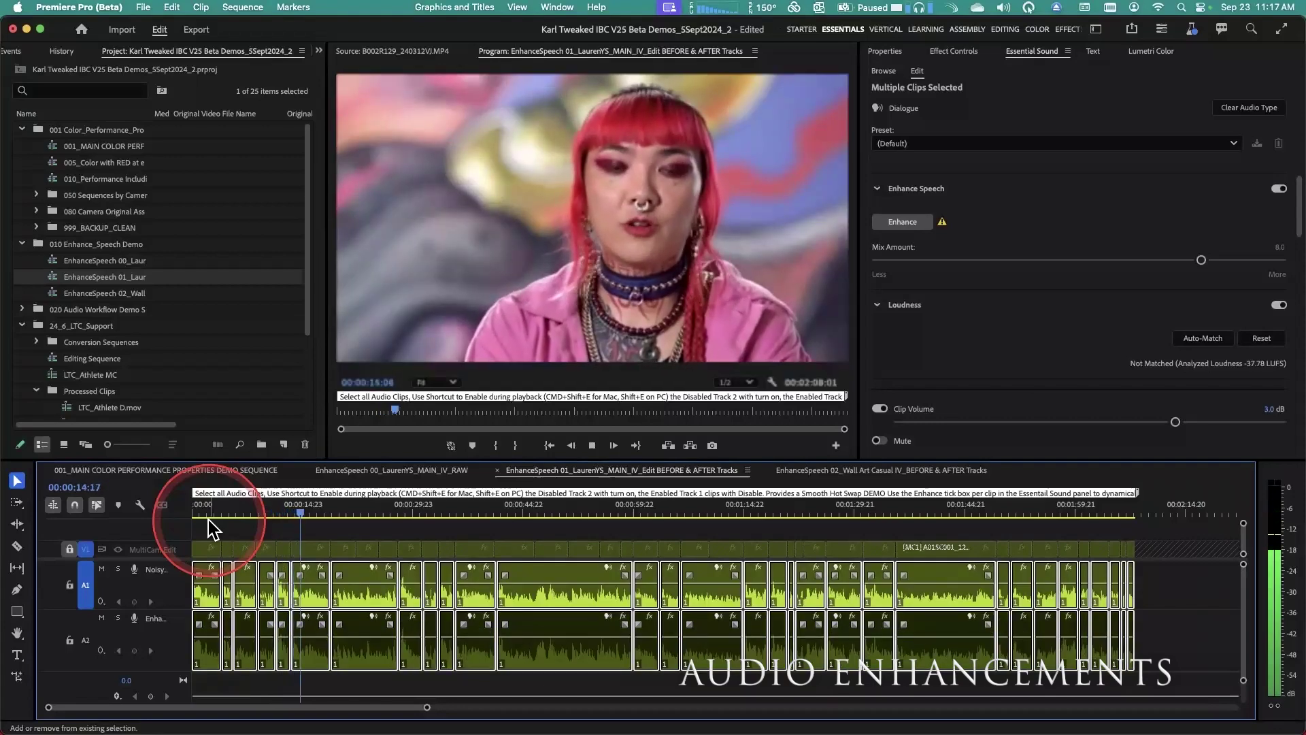
key(super+shift+e)
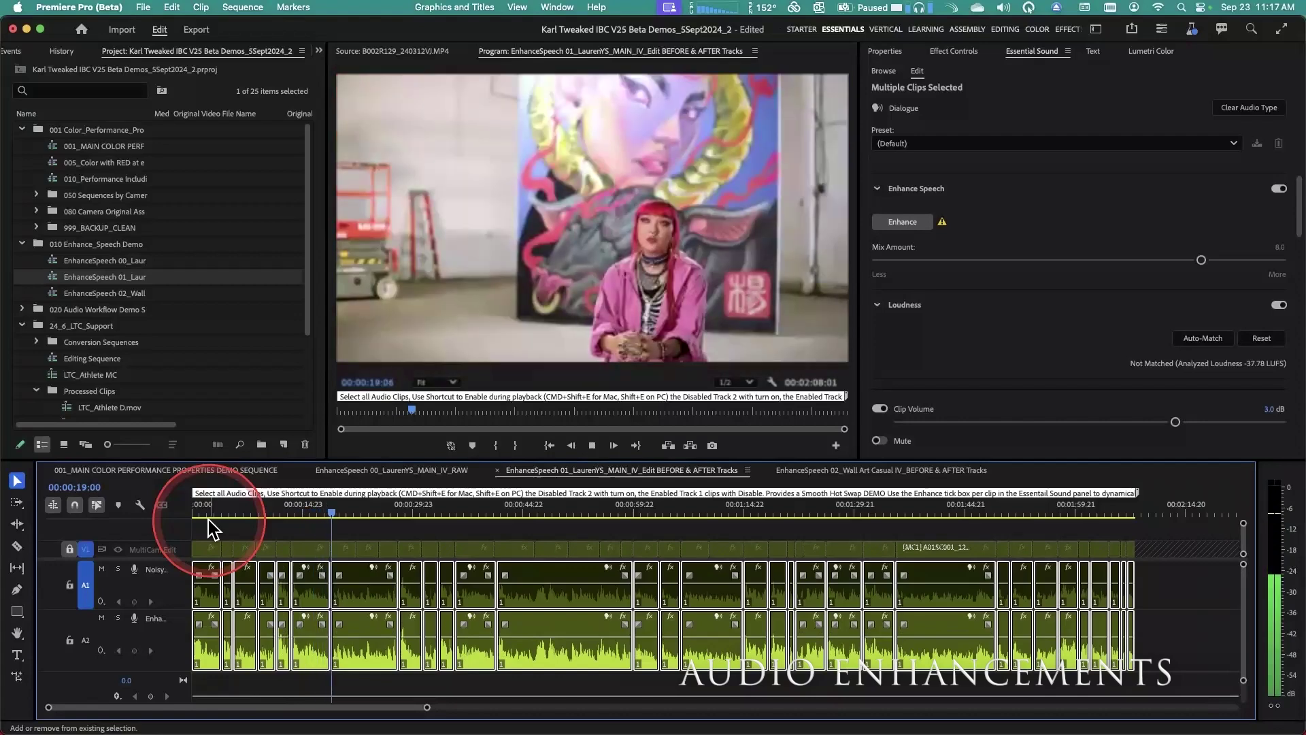
key(super+shift+e)
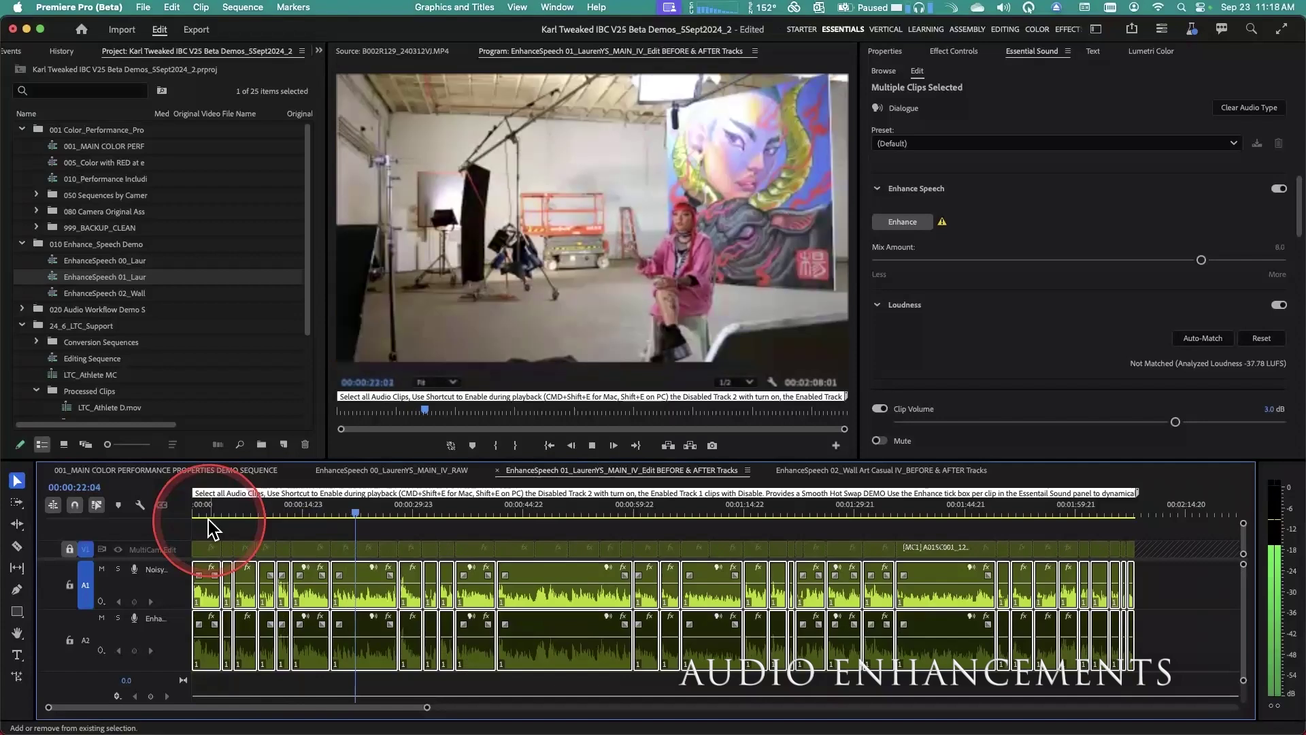
key(super+shift+e)
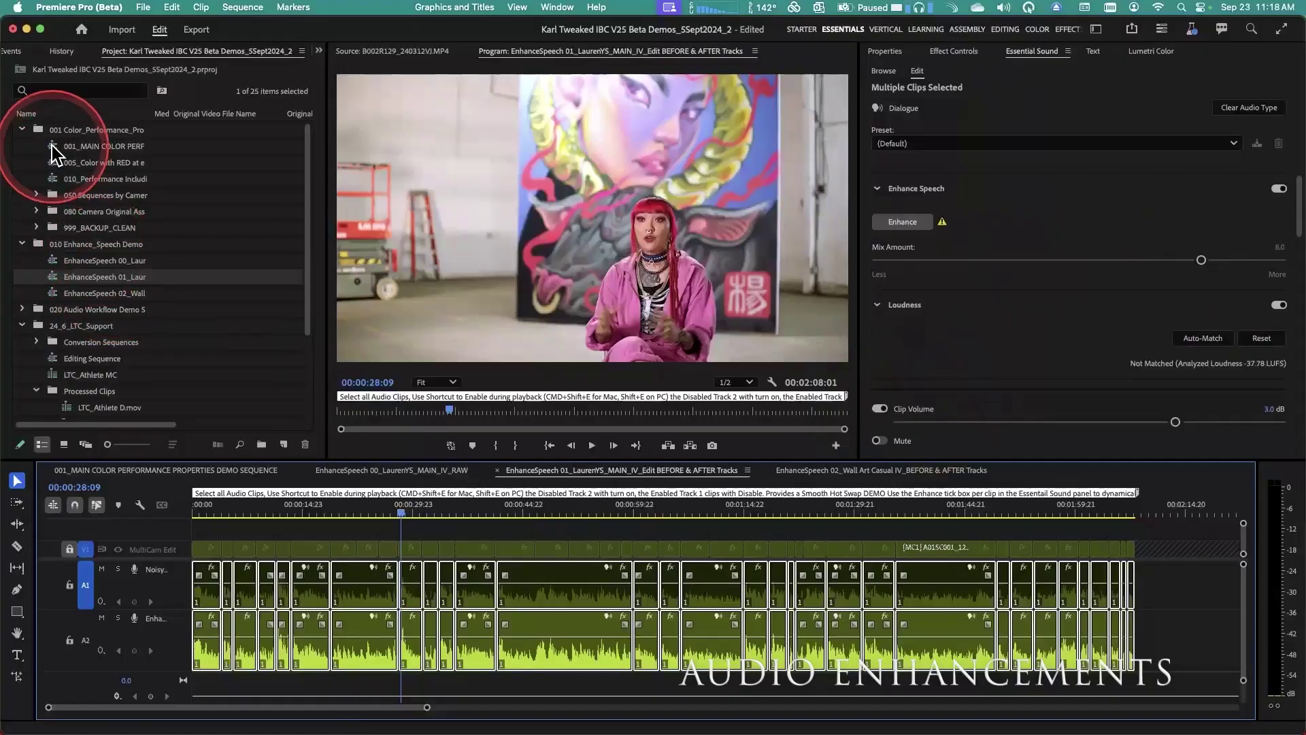
double_click(53, 145)
- Shorten the Music clip's fade-out and add a fade-in of about 00:00:05:04 at its start
click(267, 578)
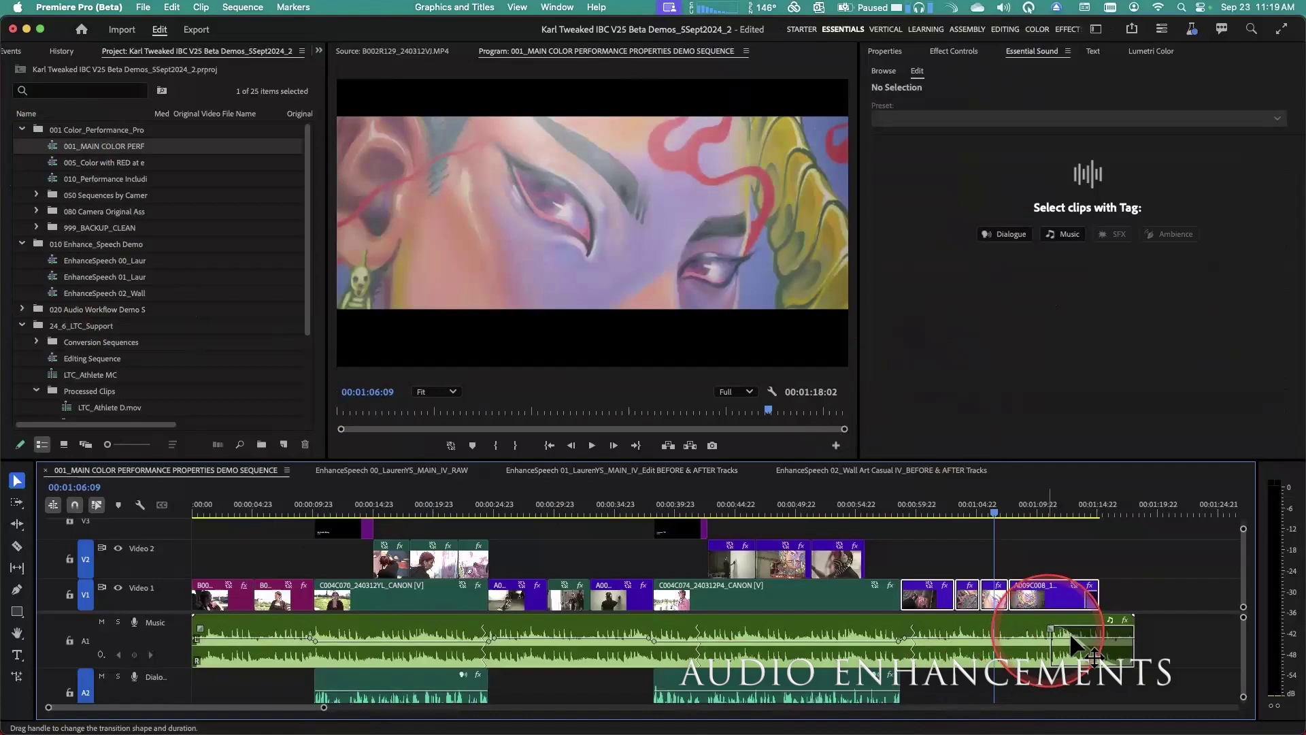
mouse_move(1070, 637)
mouse_down()
mouse_move(1095, 639)
mouse_move(1060, 633)
mouse_up()
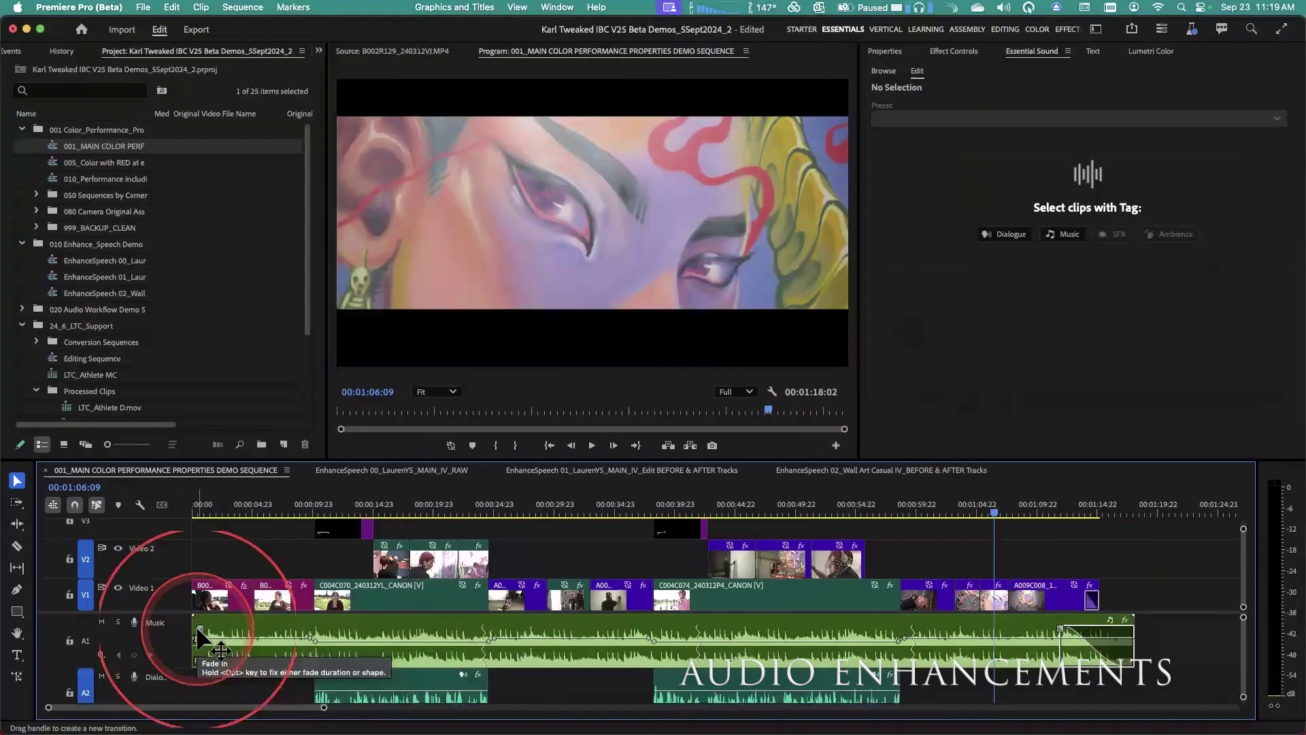
drag(201, 629, 255, 634)
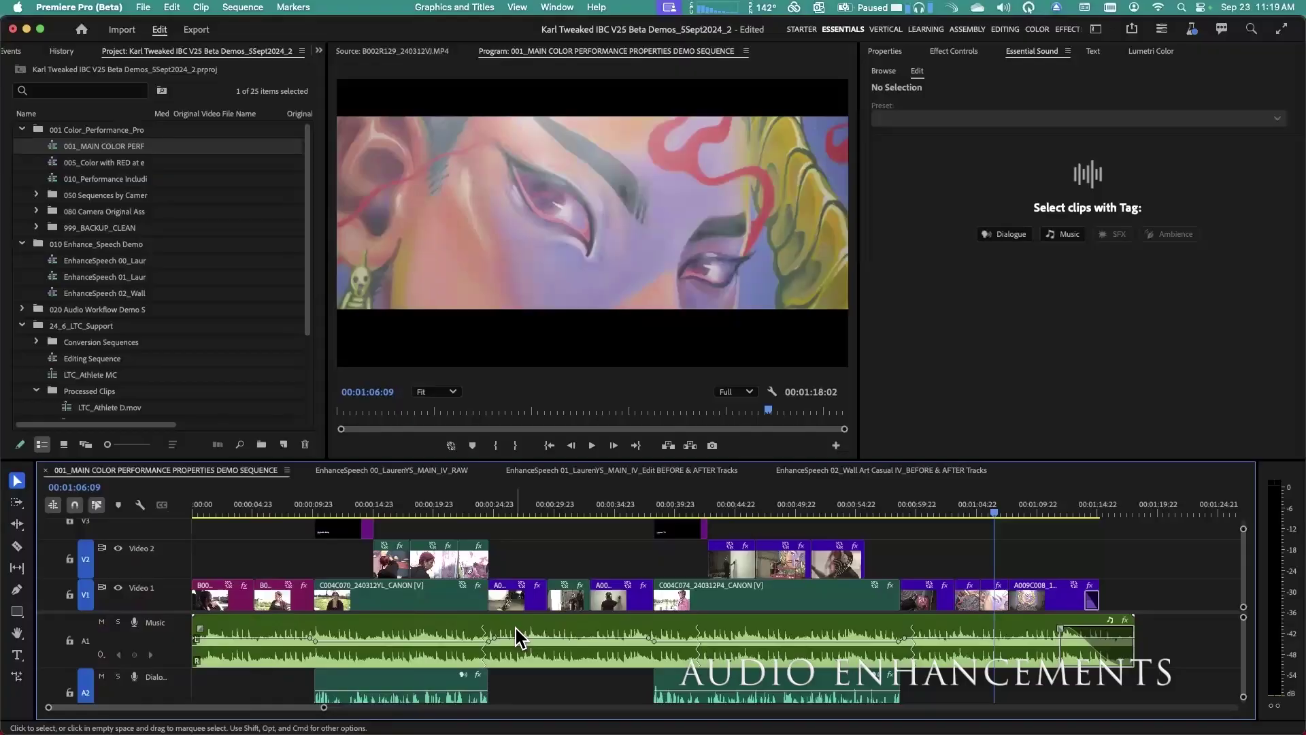
- Show the Music clip's end fade handle and load its Remix settings (target 00:01:18:20) in Essential Sound
click(1055, 678)
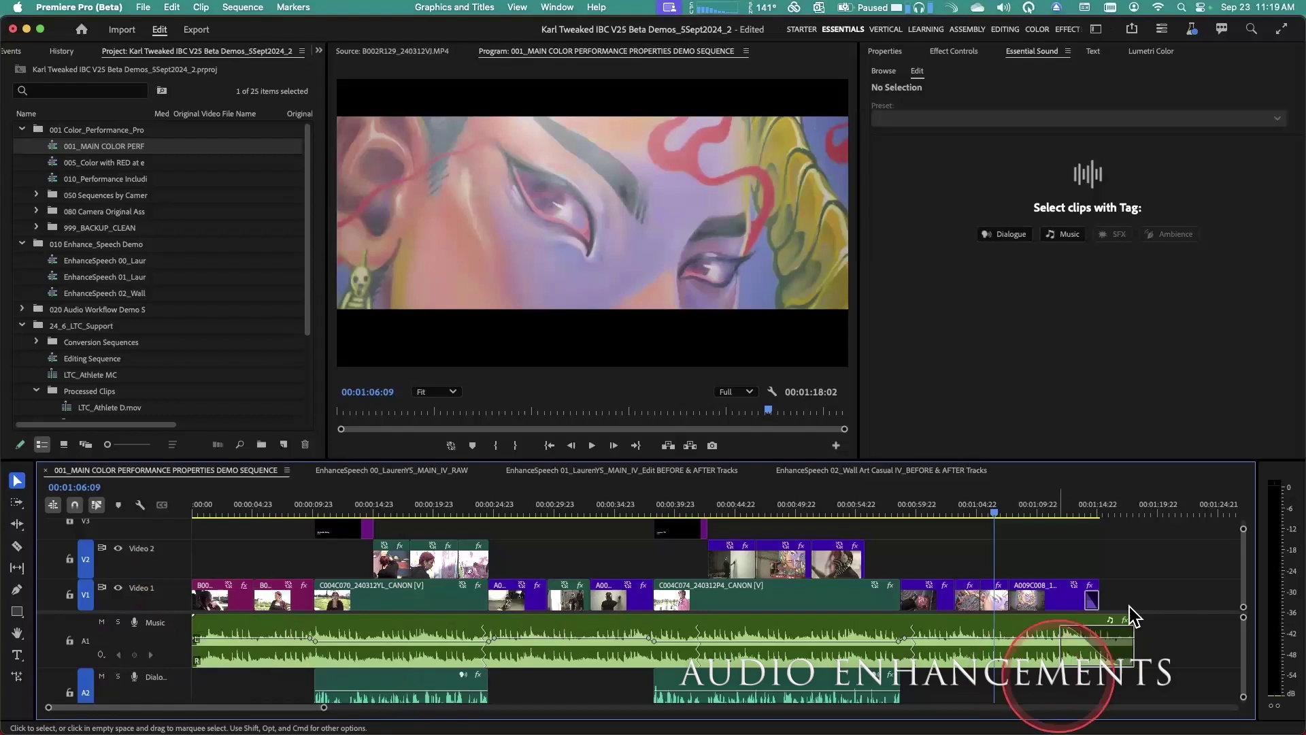
click(1108, 623)
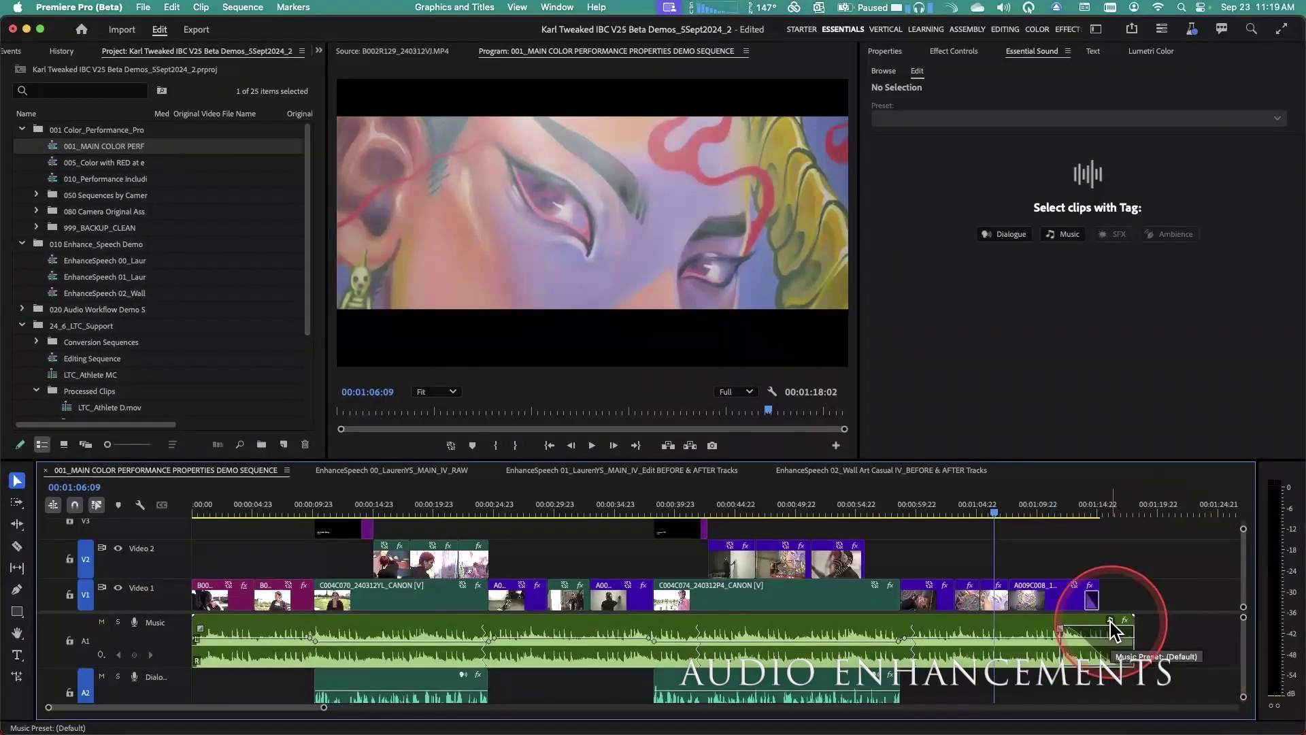
click(1110, 619)
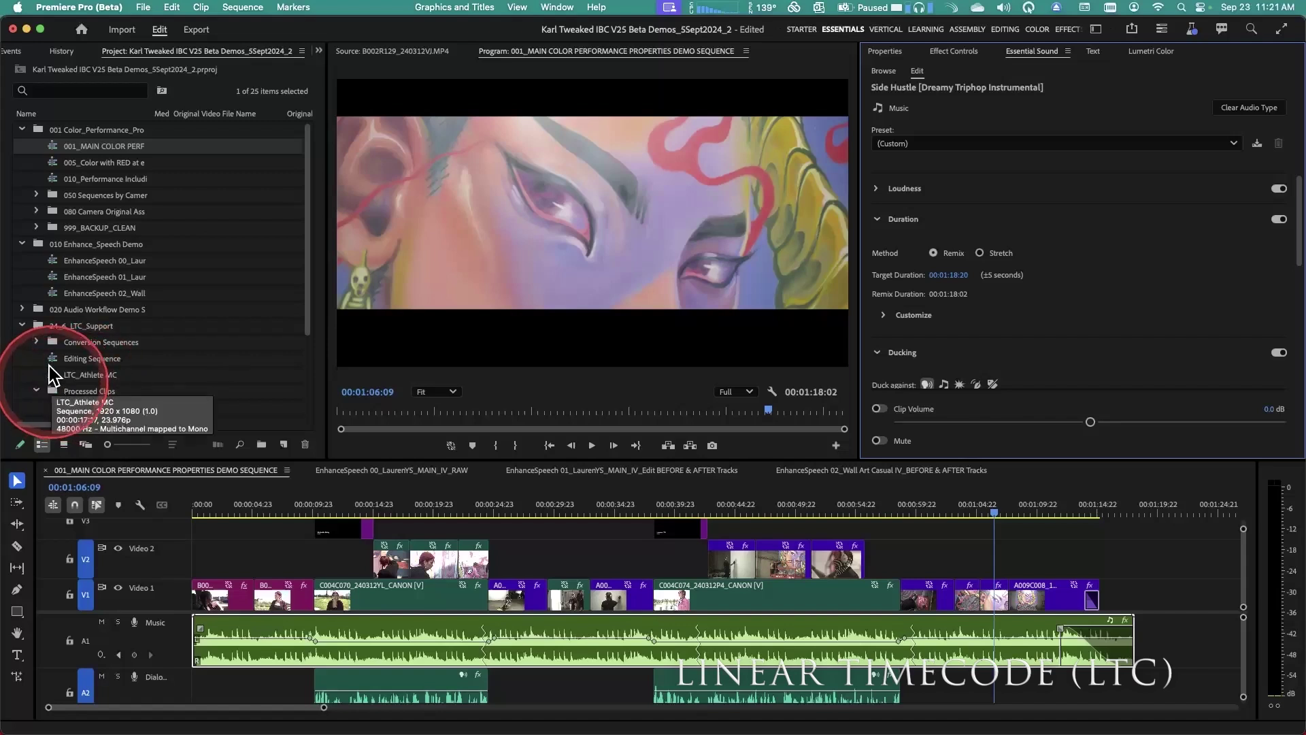
scroll(50, 373, down, 3)
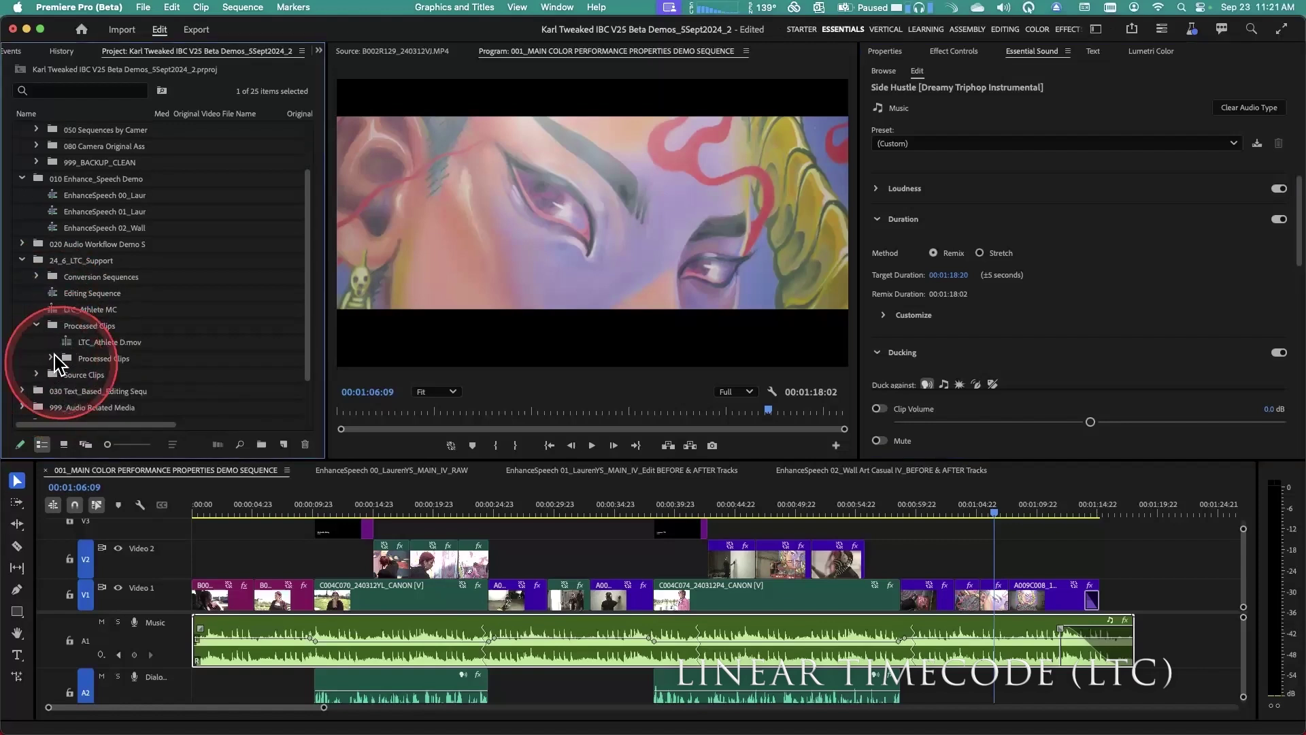
- Set the LTC_Athlete D clip in Processed Clips to use Linear Timecode (LTC)
click(52, 358)
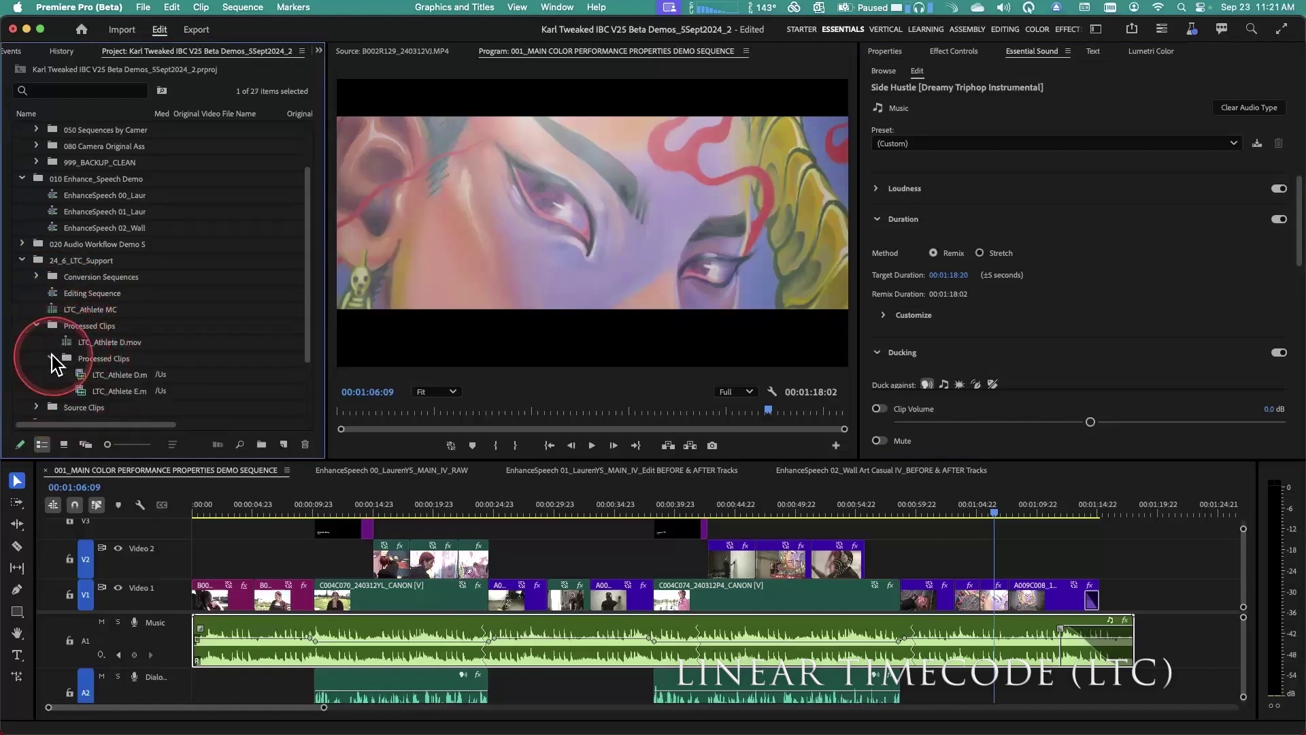
right_click(80, 381)
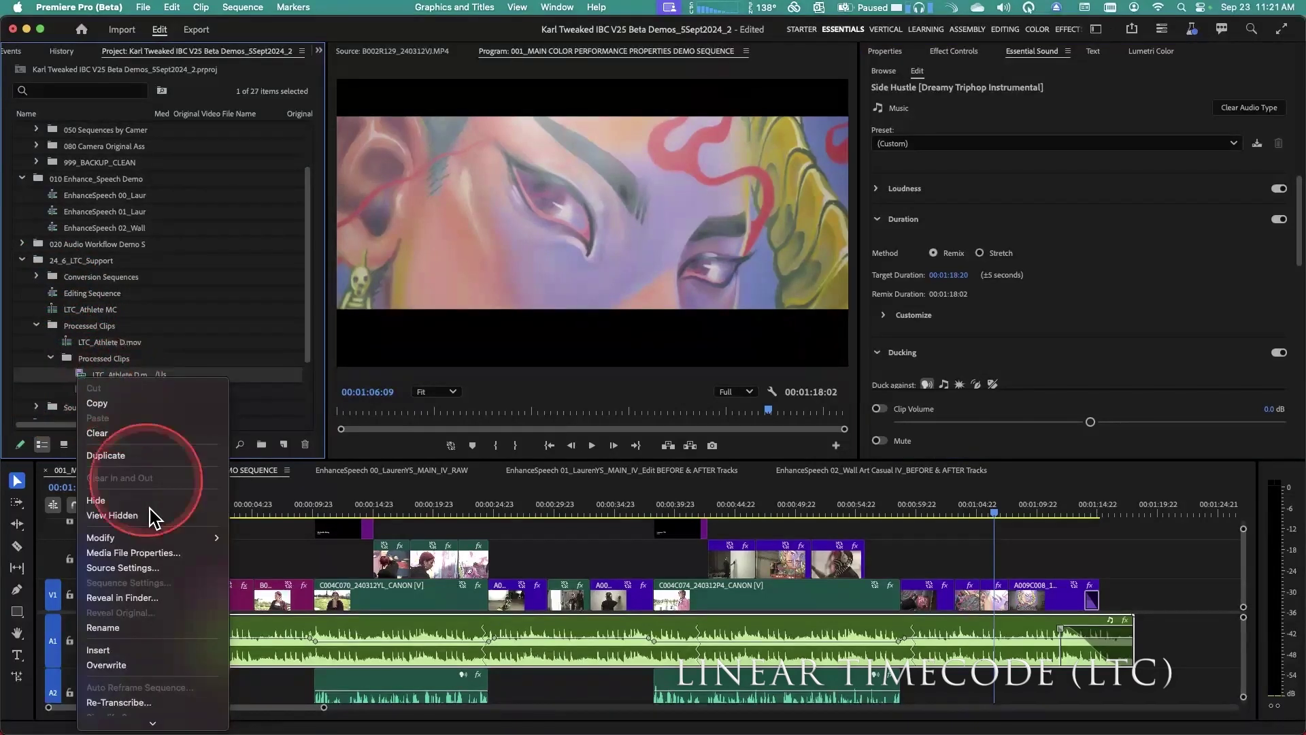
mouse_move(188, 539)
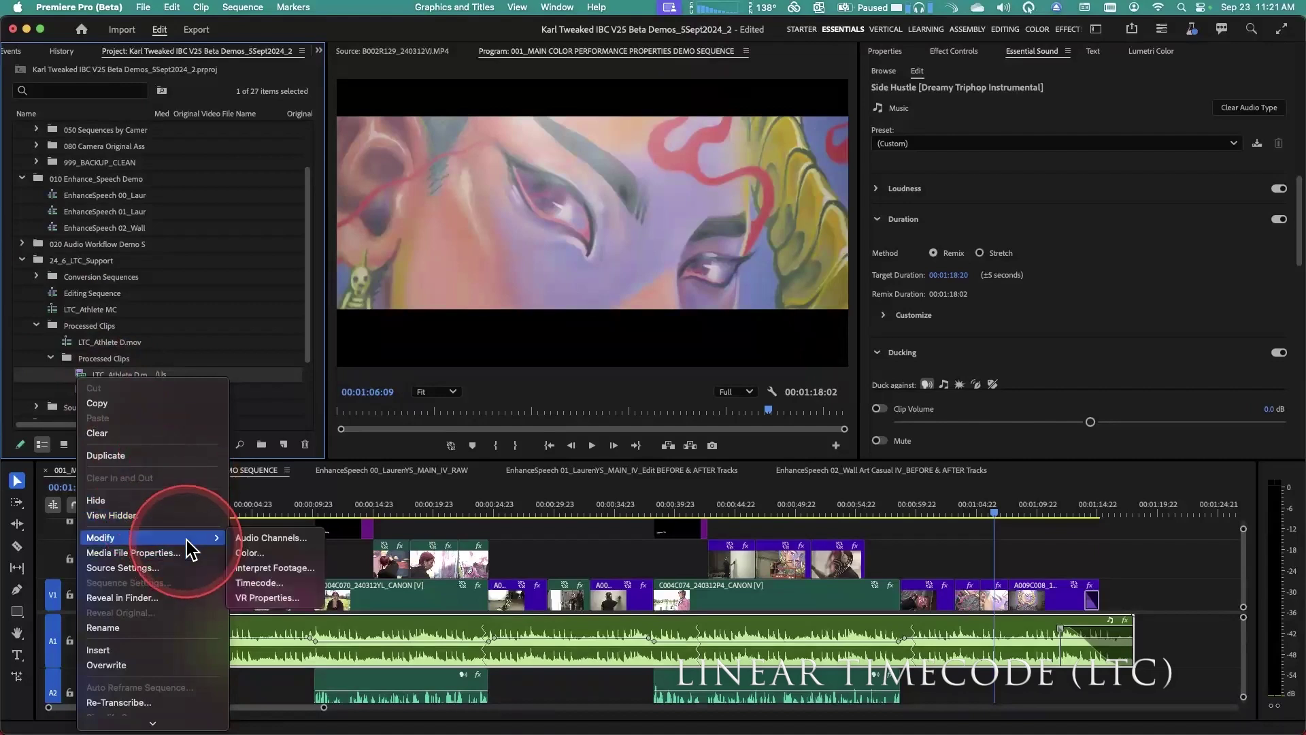
click(280, 583)
click(502, 313)
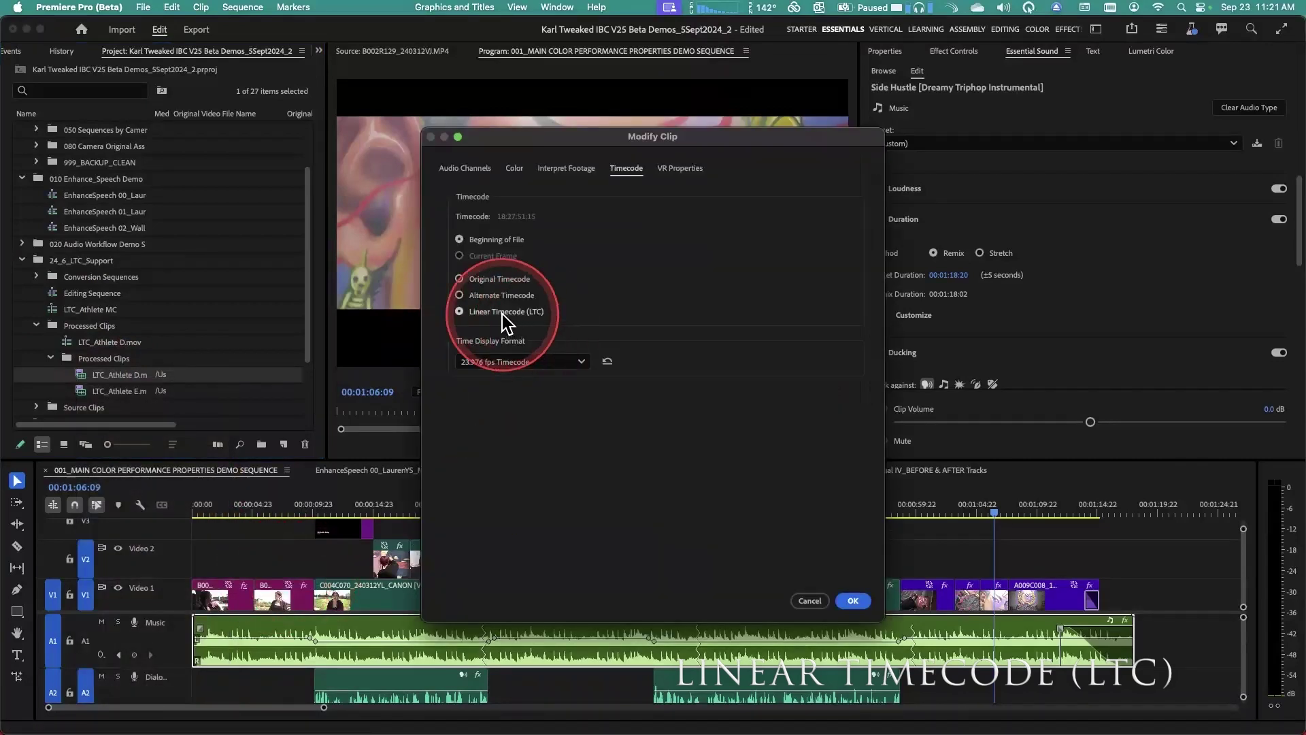